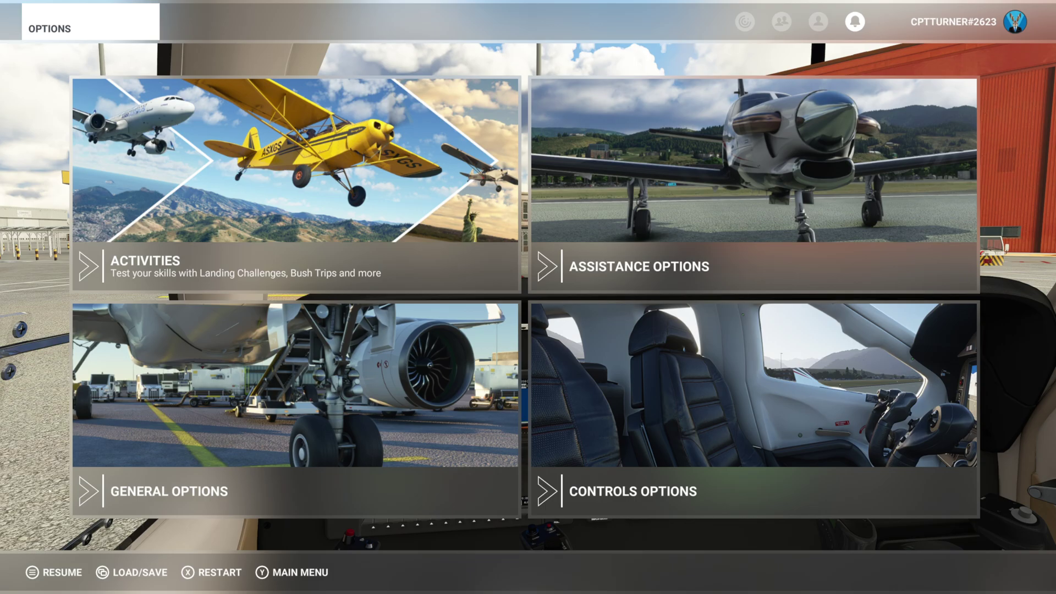
Resume the flight, then pause it again with Esc to bring up the Options menu
left_click(56, 577)
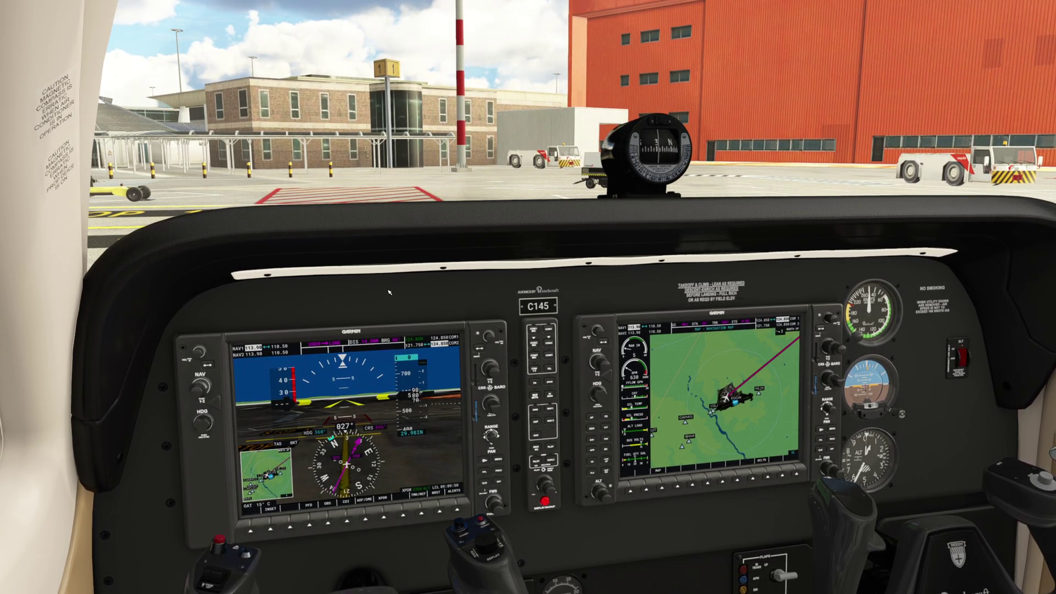
key("Escape")
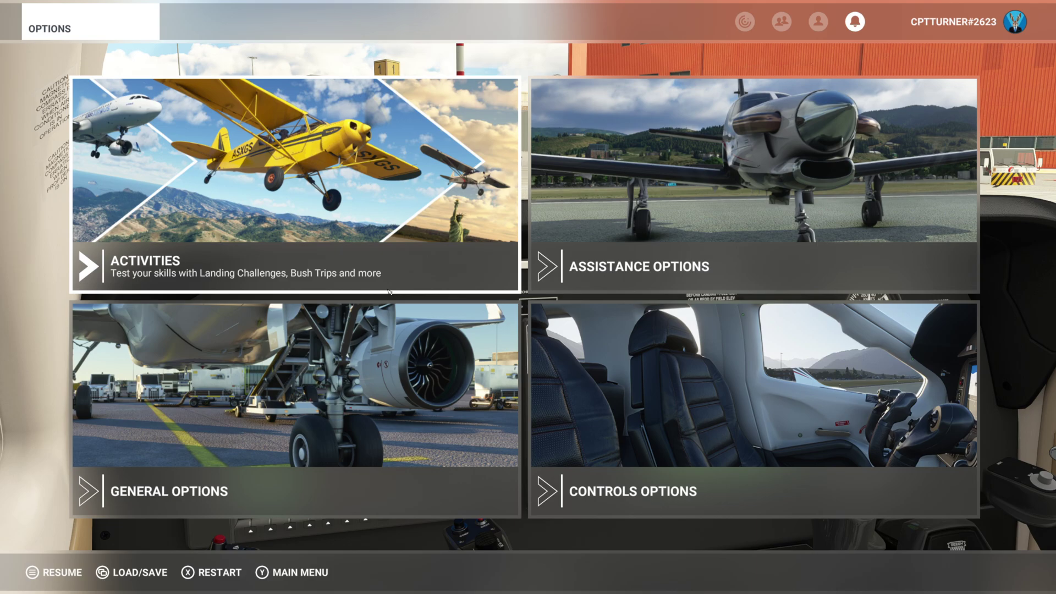
Take the simulator out of full screen with Alt+Enter and minimize its window
key("Right")
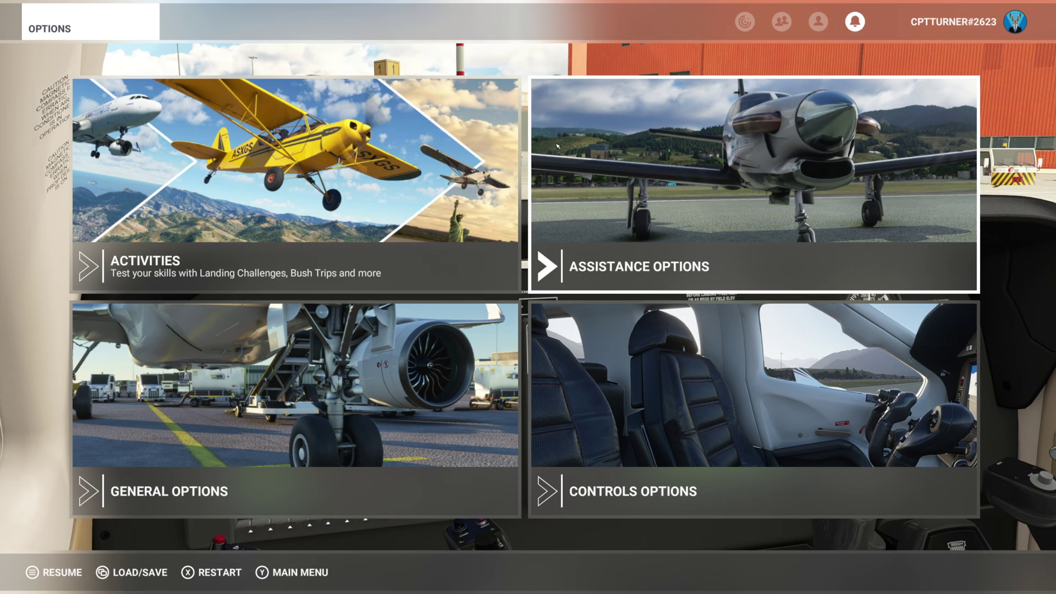
key("alt+Return")
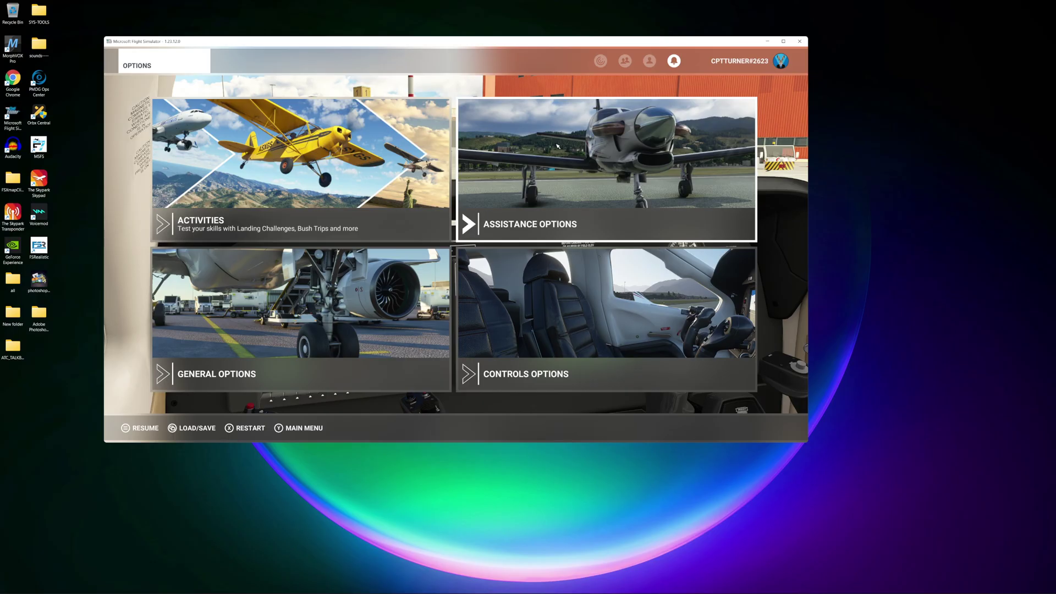
left_click(767, 42)
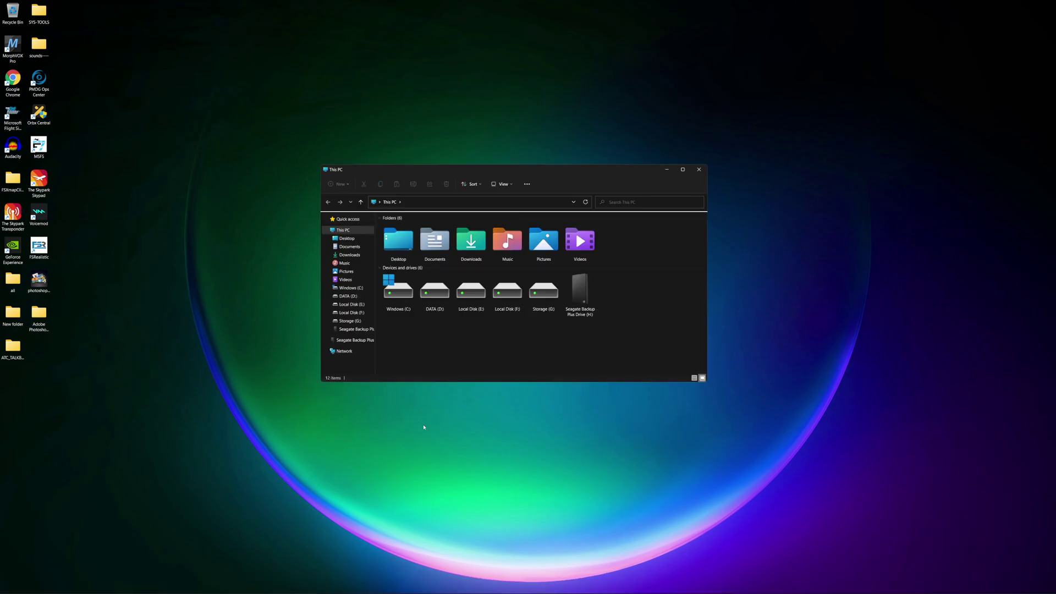
Browse from the C: drive through Users, your profile, AppData and Roaming into Microsoft Flight Simulator
left_click(355, 290)
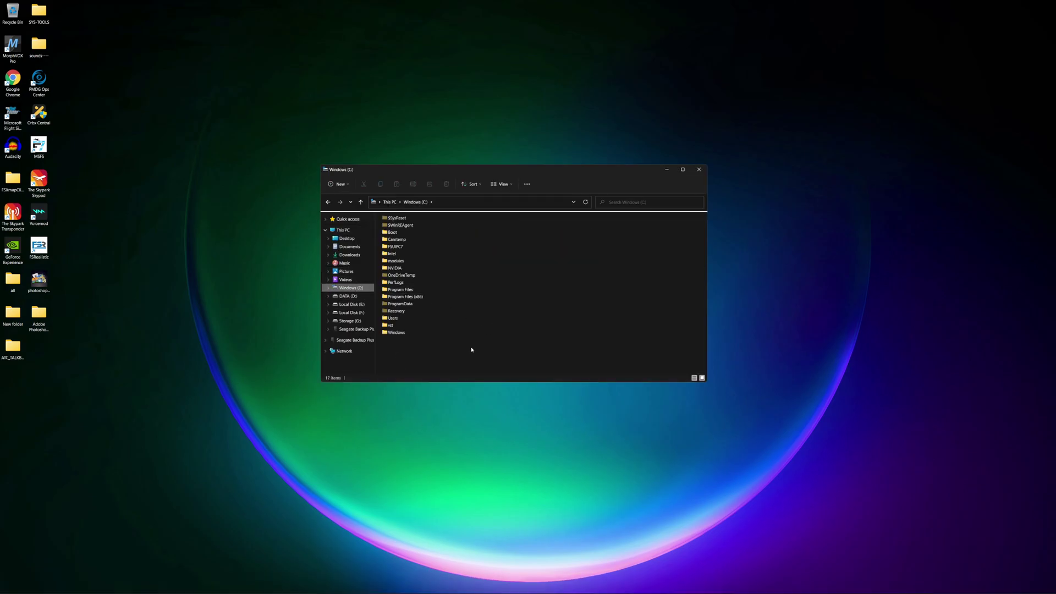
double_click(408, 318)
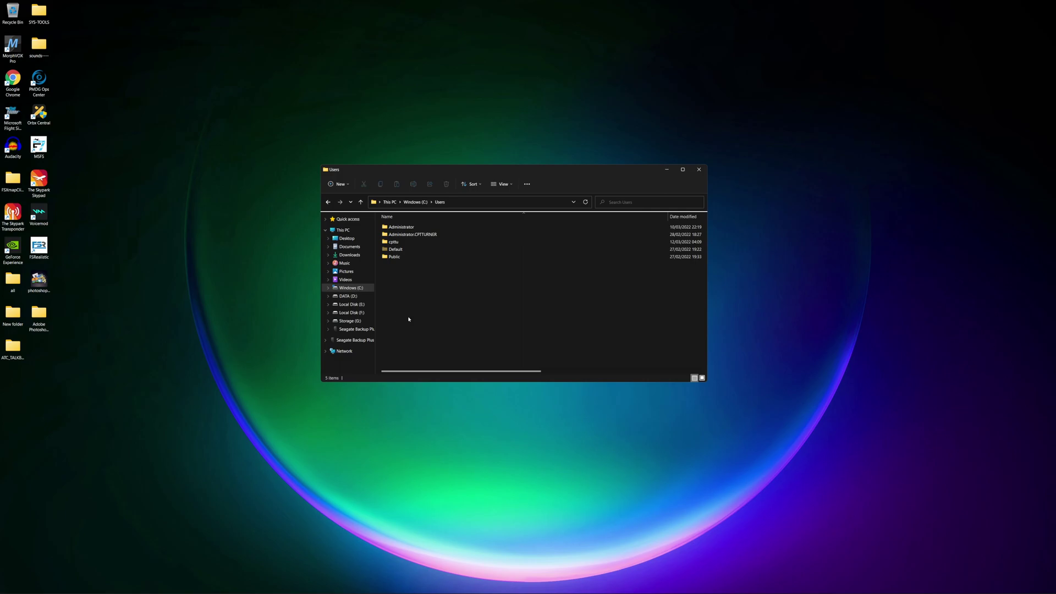
double_click(413, 244)
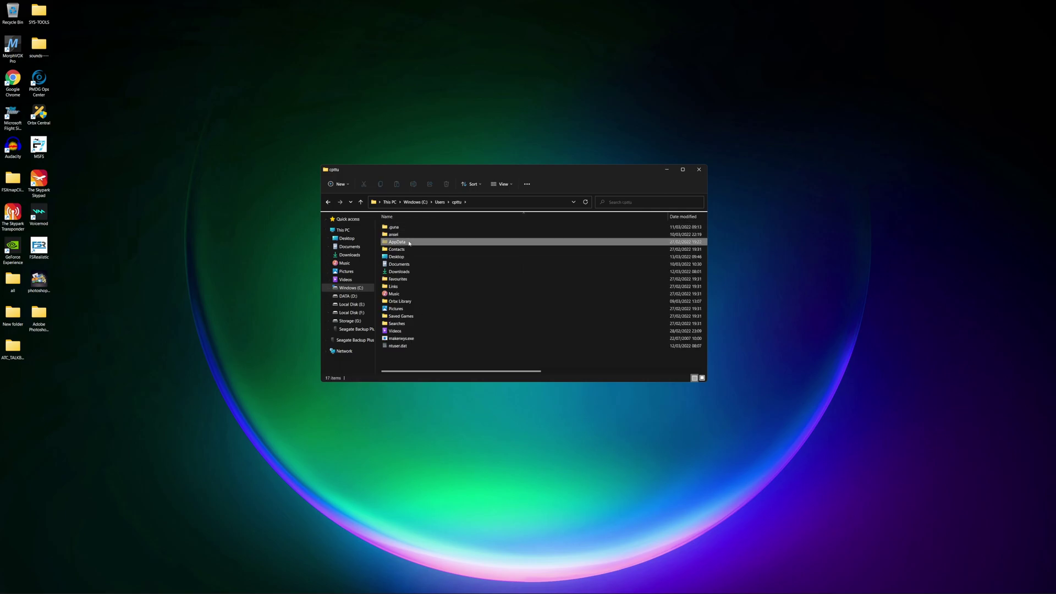
double_click(409, 243)
double_click(409, 242)
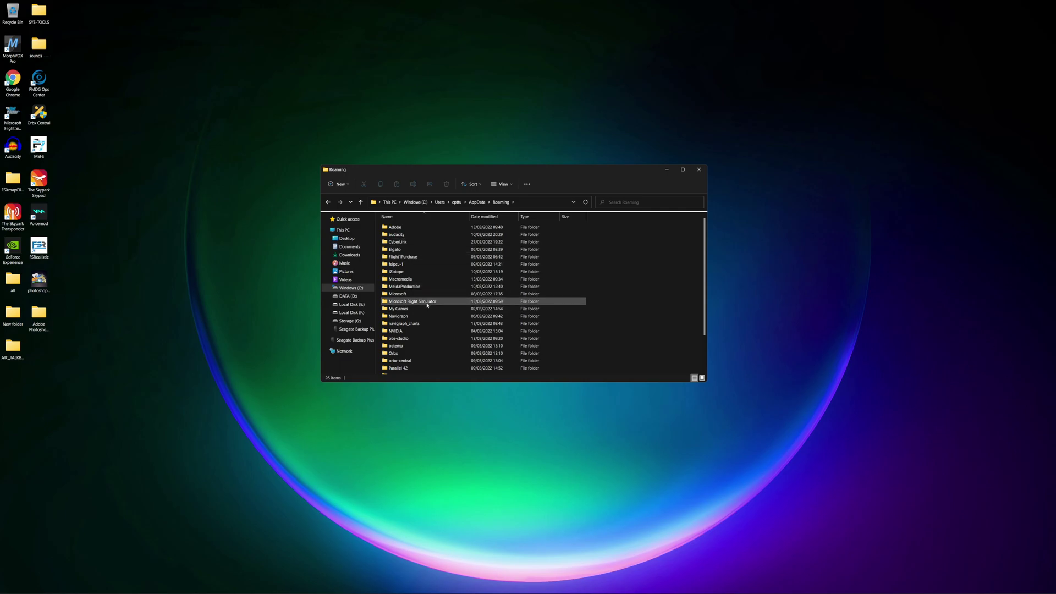
double_click(429, 302)
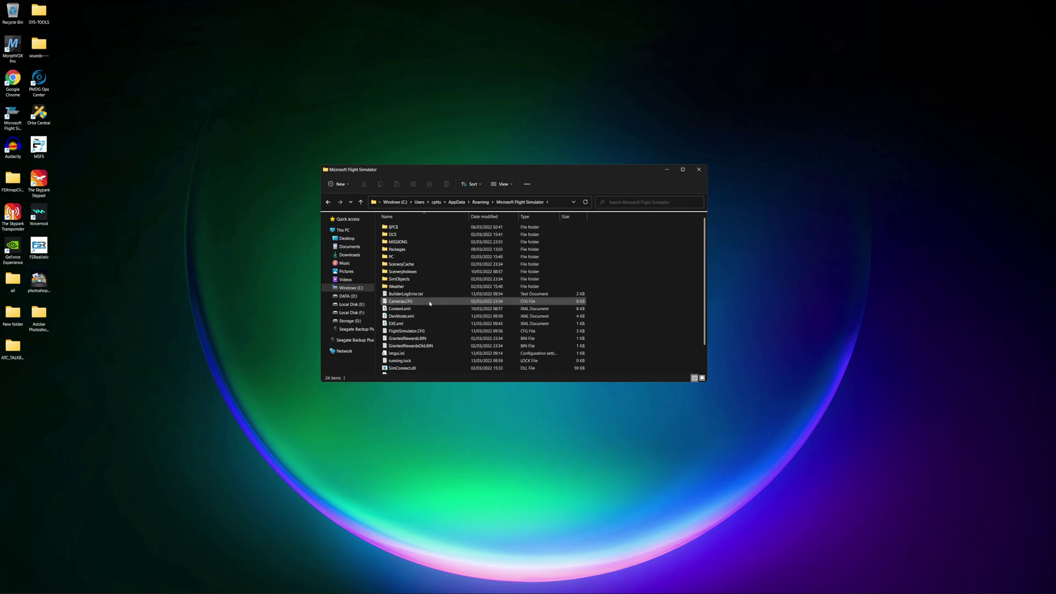
Open Packages > Official > Steam and scroll down the list toward fs-base
left_click(408, 250)
double_click(408, 250)
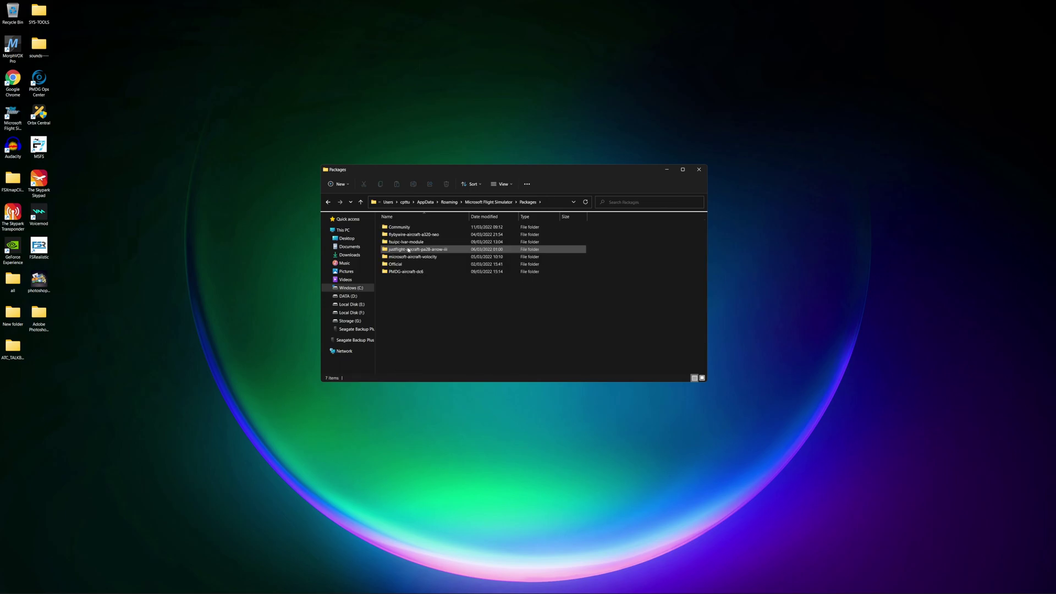
double_click(400, 264)
double_click(406, 228)
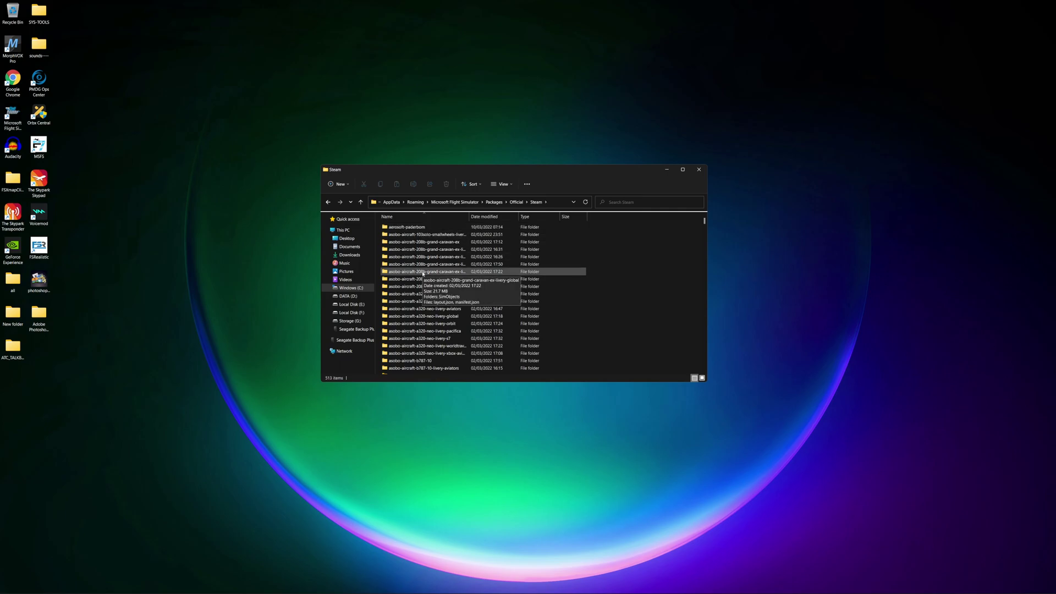
scroll(423, 280, "down", 10)
scroll(423, 280, "down", 20)
scroll(423, 280, "down", 20)
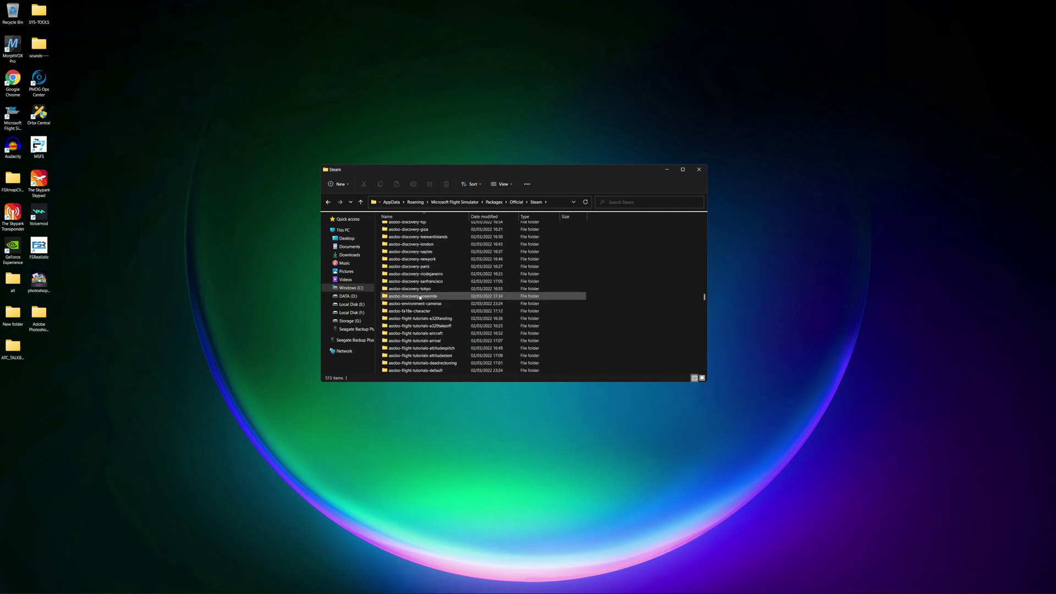
scroll(419, 297, "down", 10)
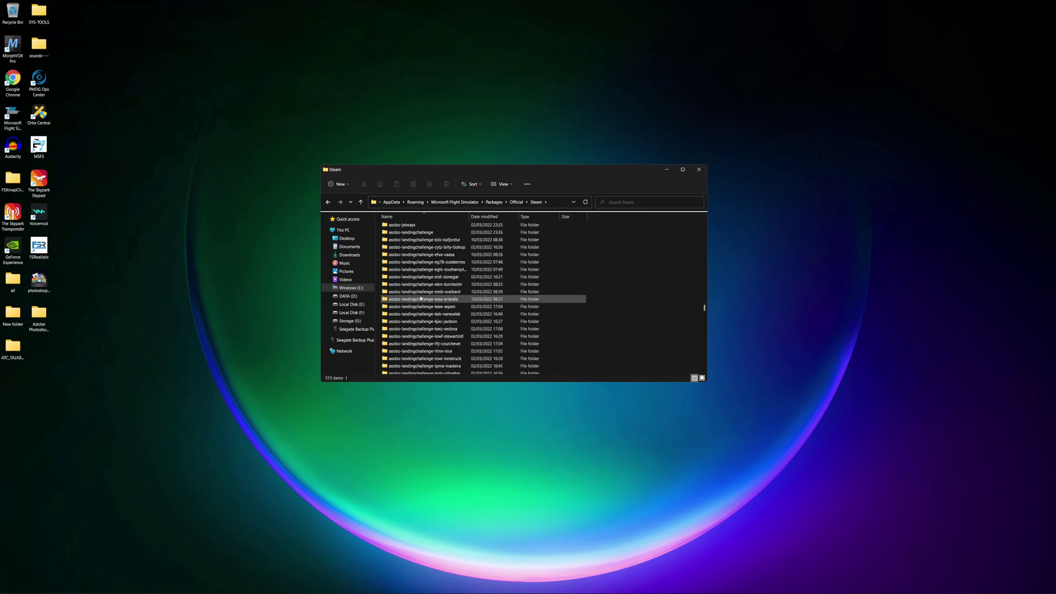
scroll(420, 297, "down", 10)
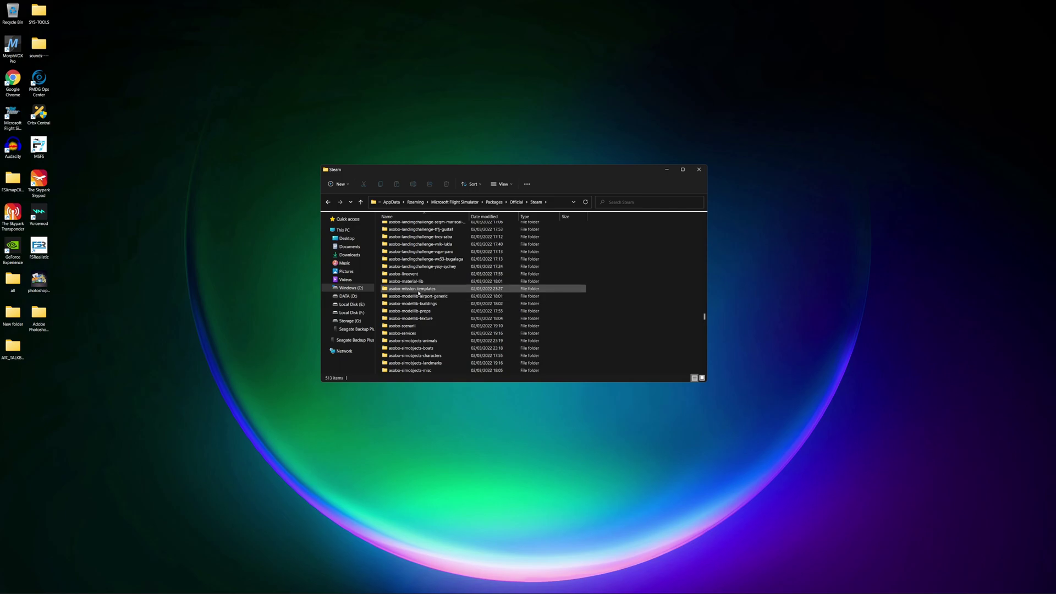
scroll(418, 293, "down", 3)
scroll(419, 293, "down", 1)
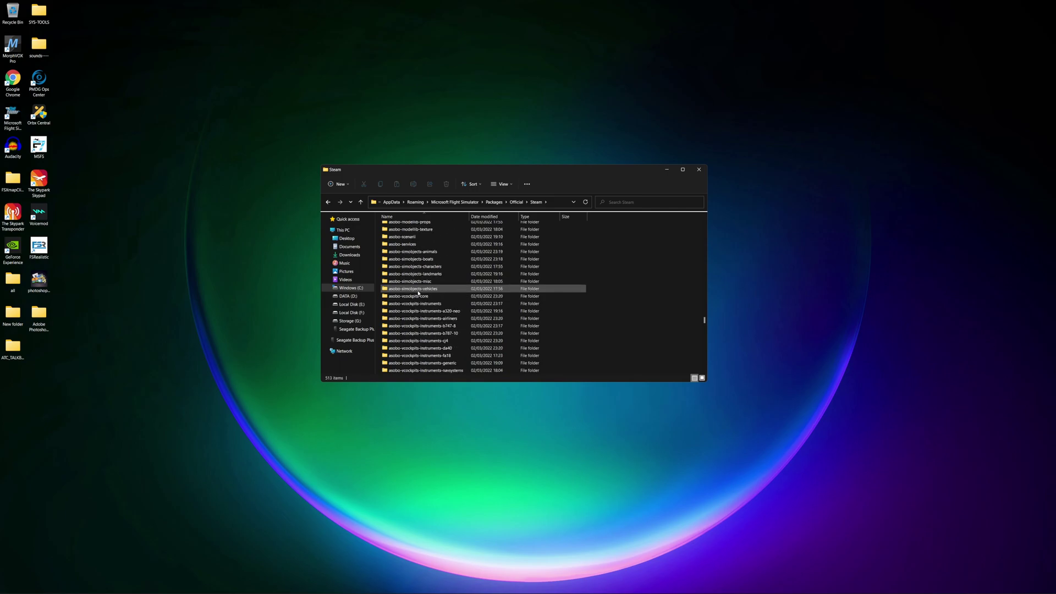
scroll(418, 293, "down", 5)
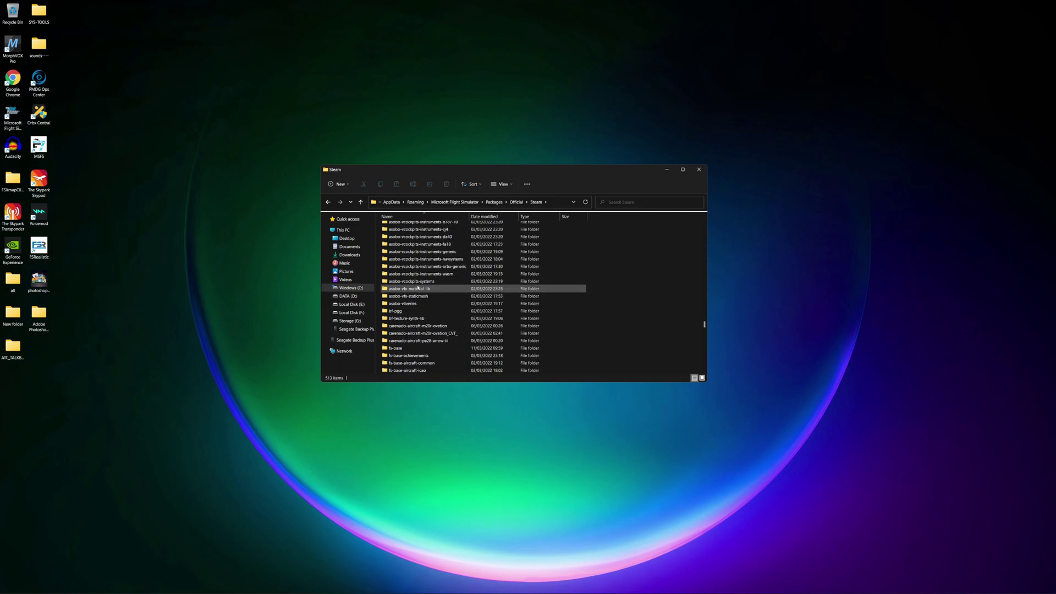
scroll(418, 287, "down", 3)
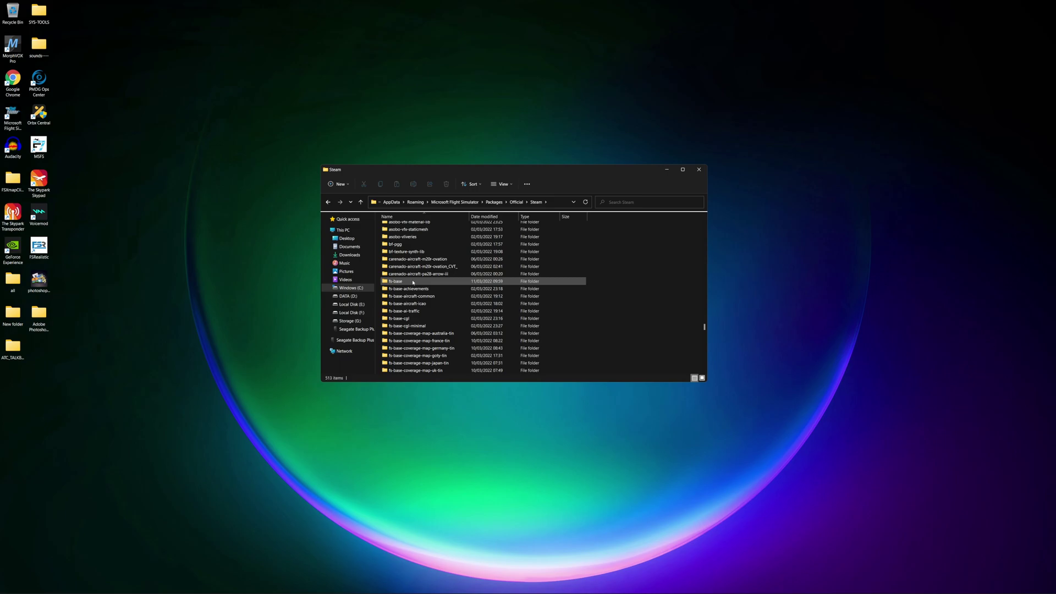
Open Speakers.locspk from the fs-base folder in WordPad
double_click(411, 282)
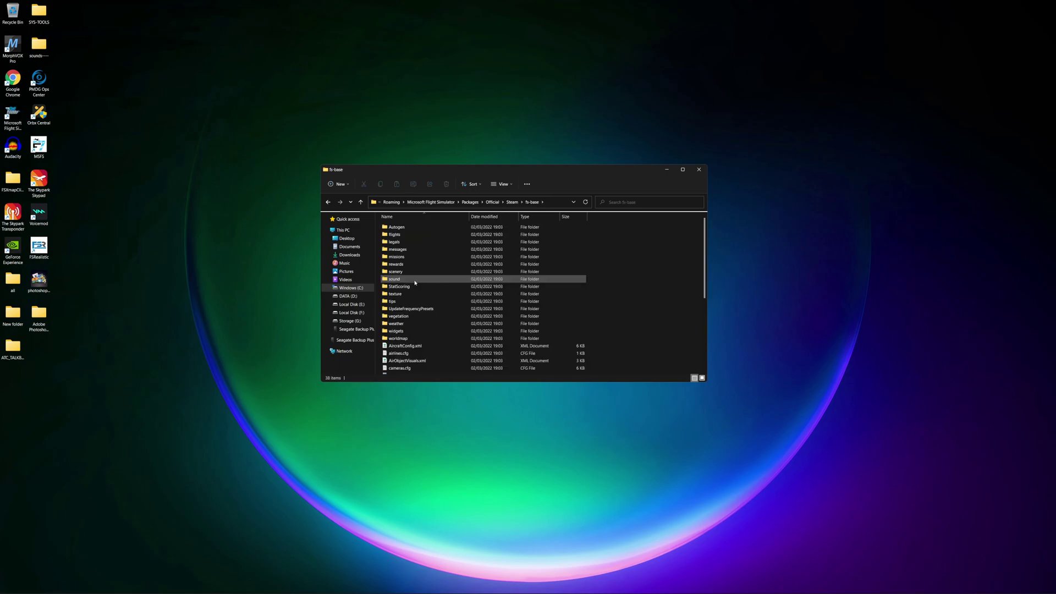
scroll(416, 283, "down", 6)
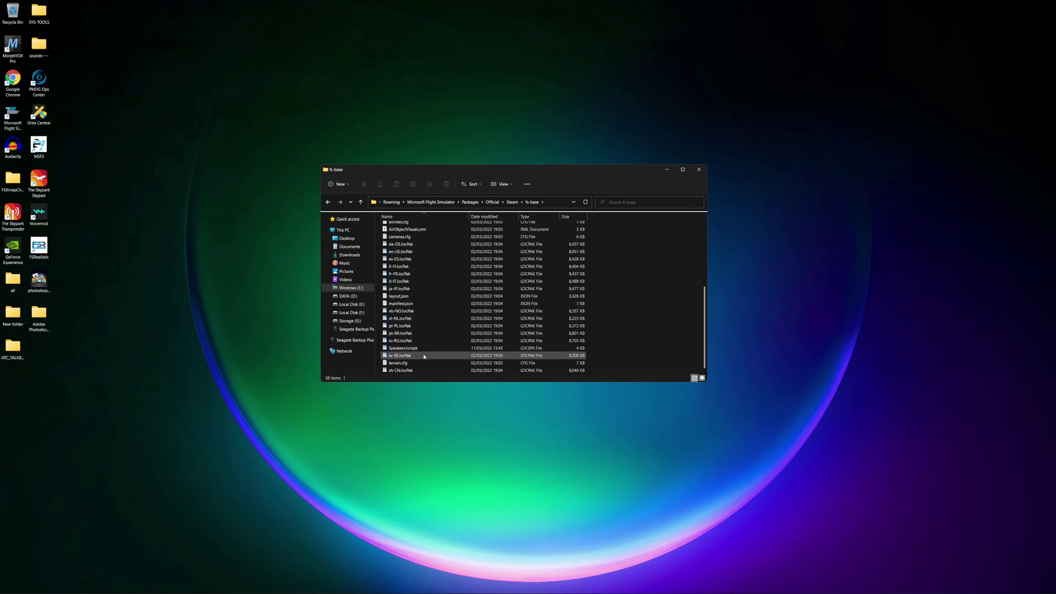
left_click(392, 351)
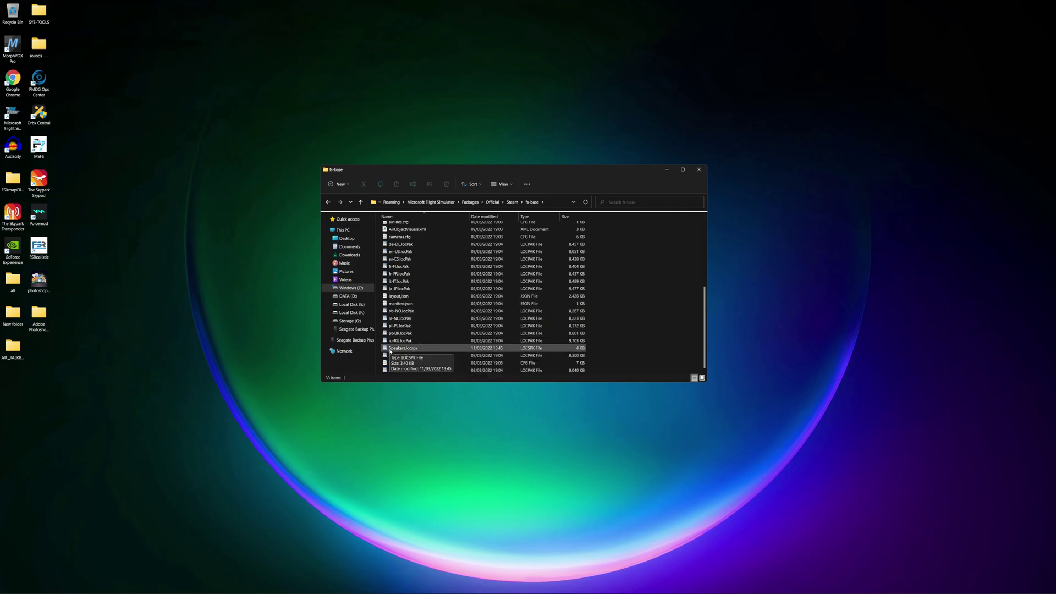
left_click(405, 349)
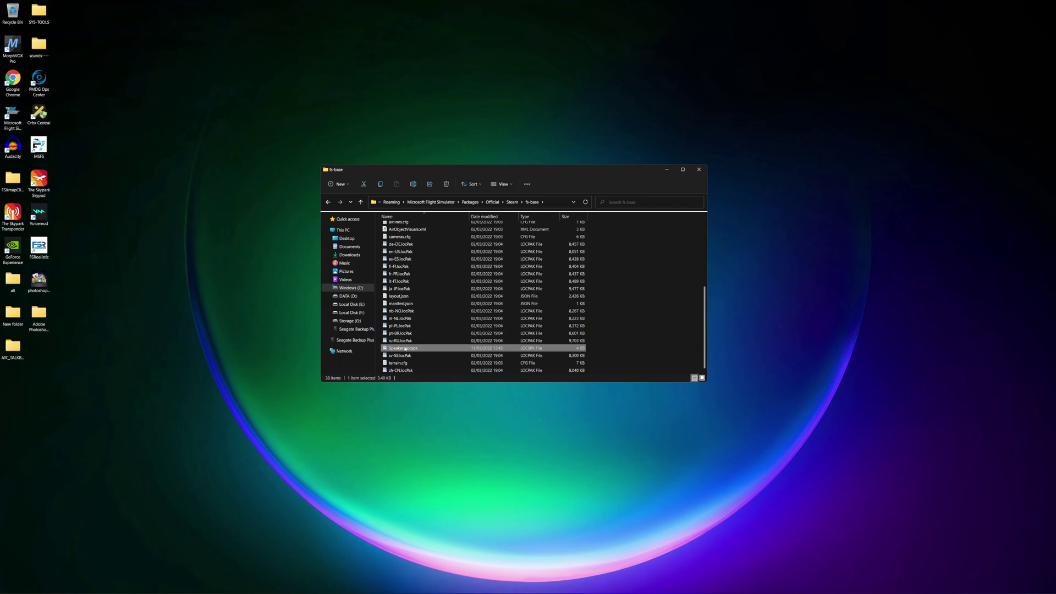
double_click(405, 349)
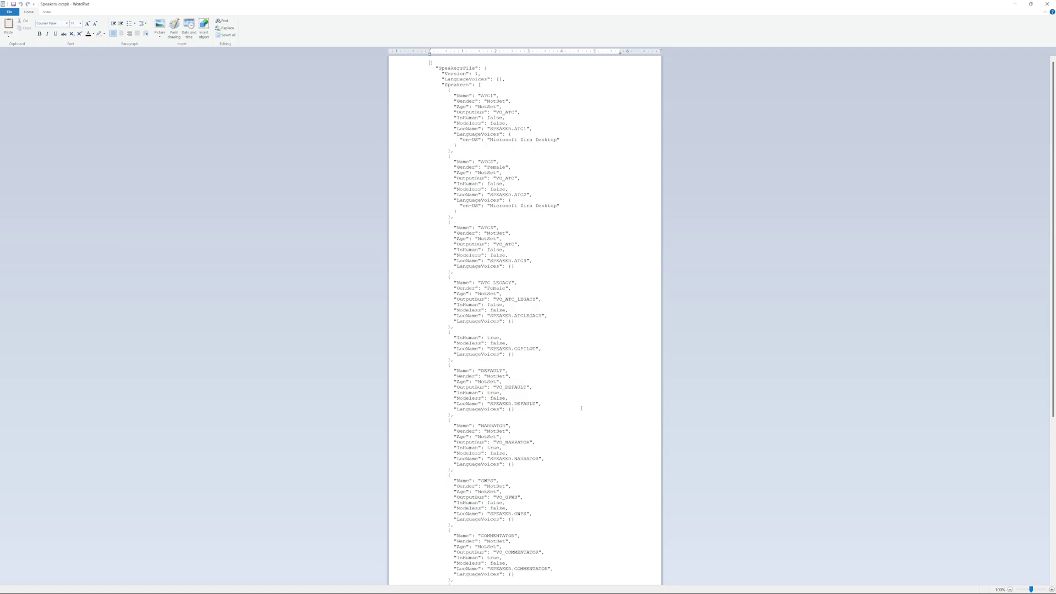
Restore WordPad to a smaller window at the right, scroll to COPILOT, and open the desktop ATC_TALKBACK folder
left_click(1032, 4)
left_click_drag(535, 124, 744, 96)
scroll(786, 218, "down", 9)
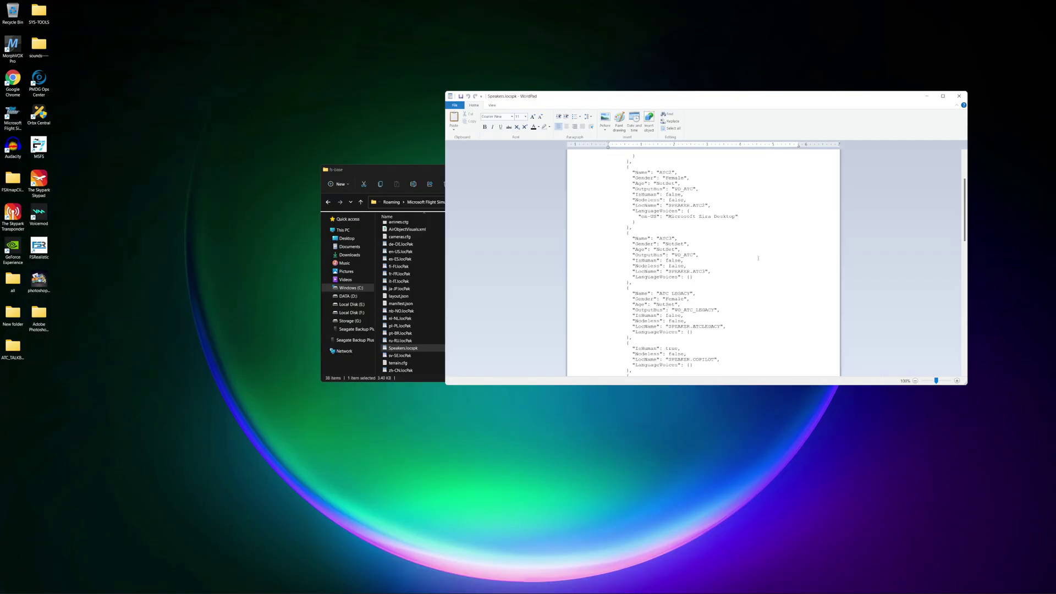
scroll(758, 258, "down", 2)
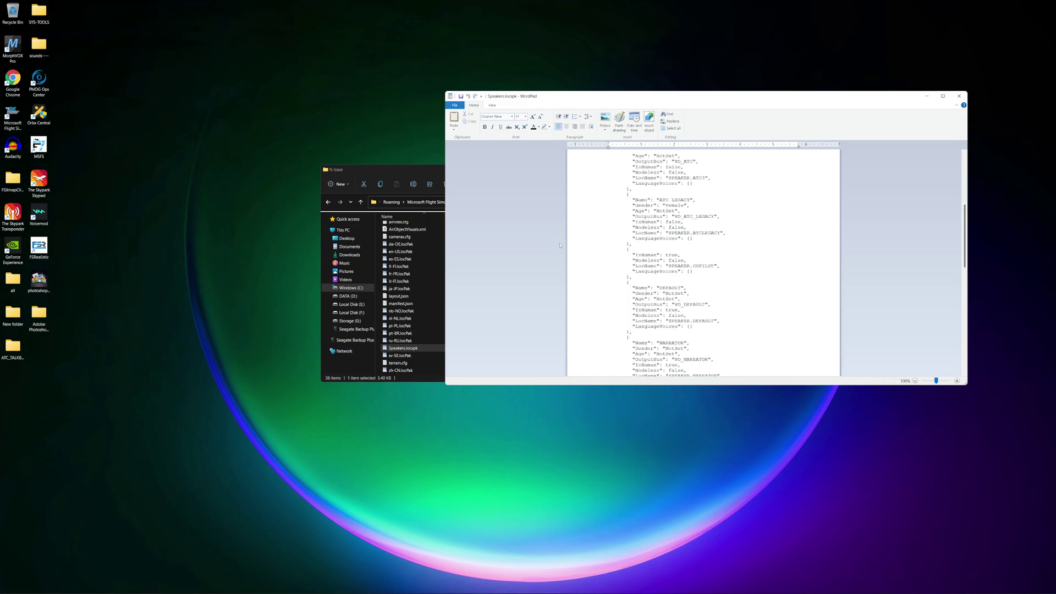
double_click(15, 359)
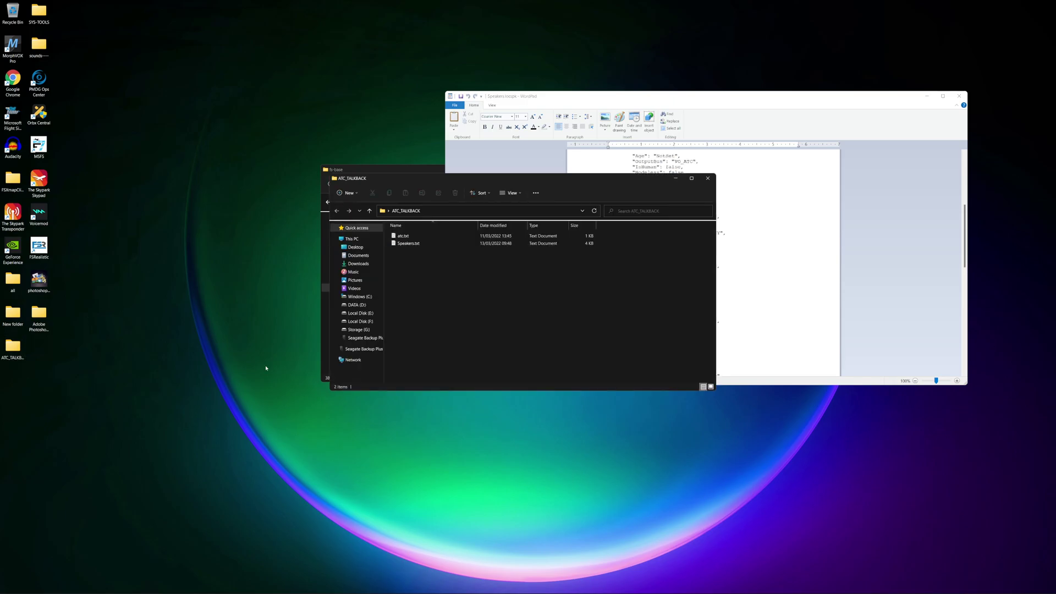
Open Speakers.txt in Notepad beside WordPad and scroll down to its COPILOT entry
double_click(424, 244)
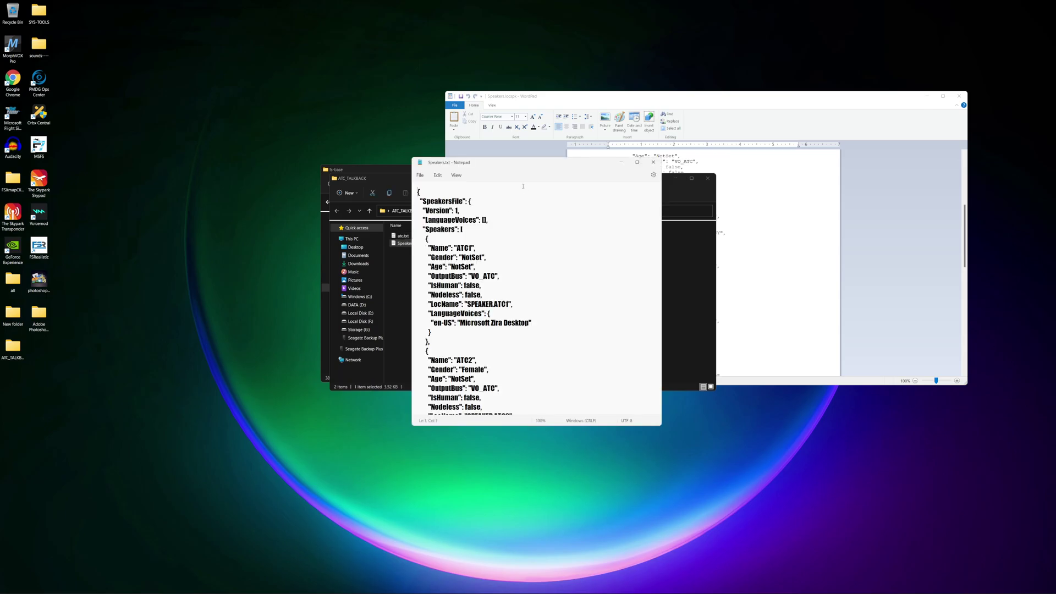
left_click_drag(529, 166, 339, 207)
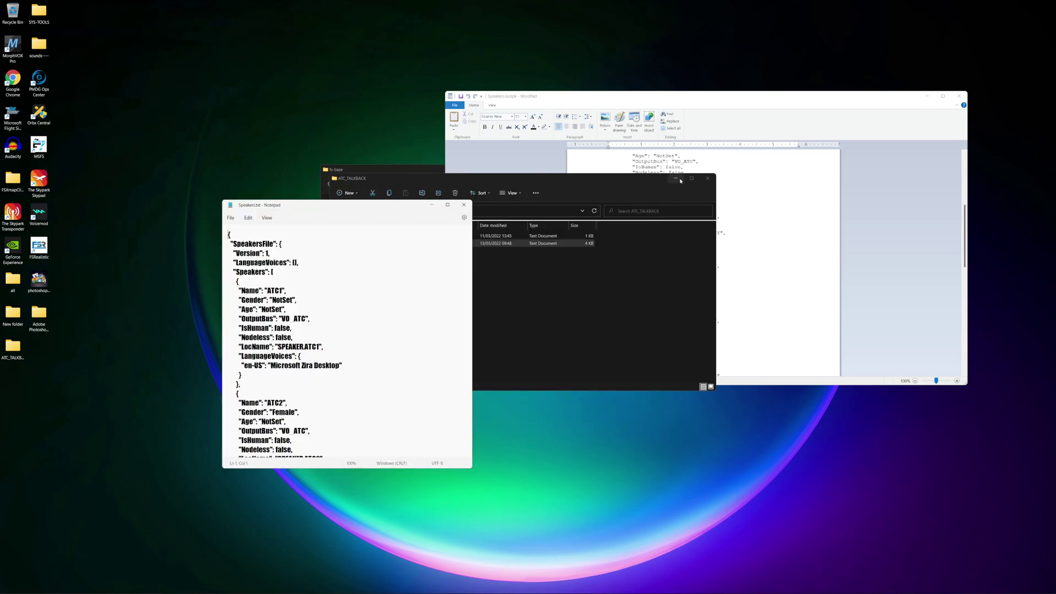
left_click(543, 179)
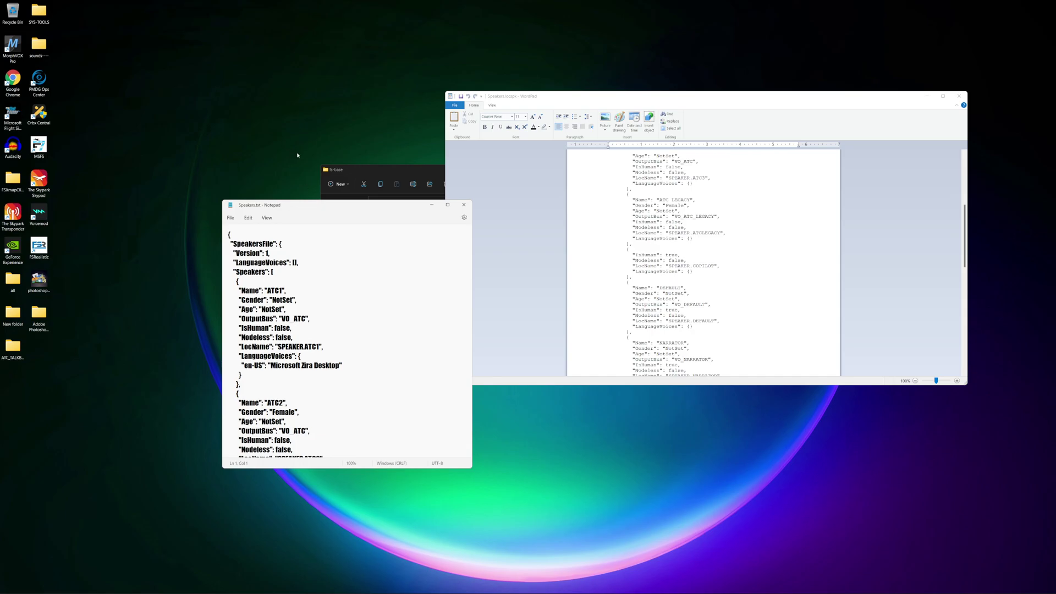
left_click_drag(352, 205, 310, 114)
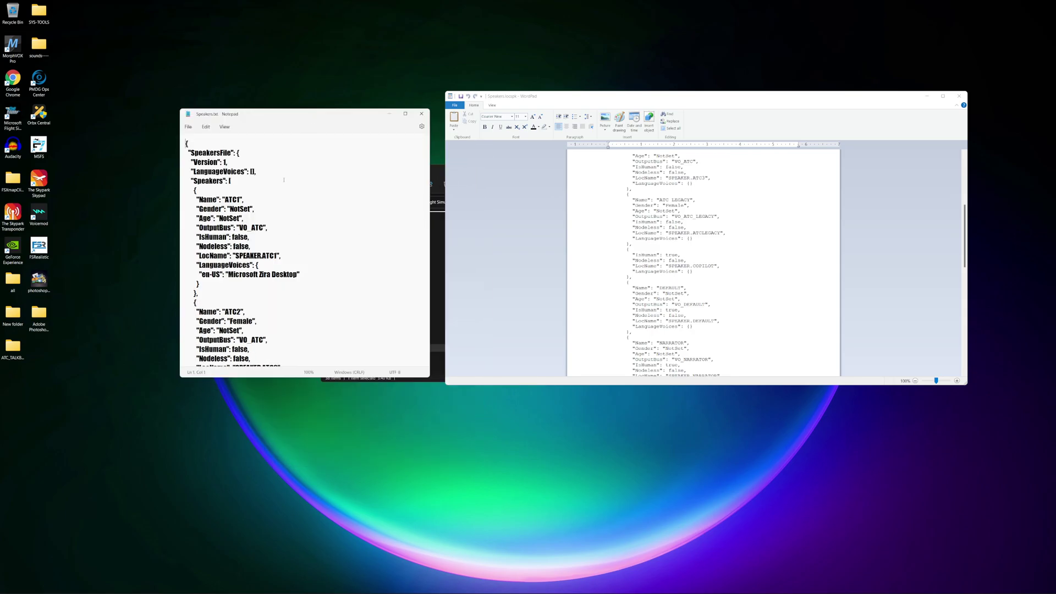
scroll(274, 263, "down", 10)
scroll(274, 262, "down", 5)
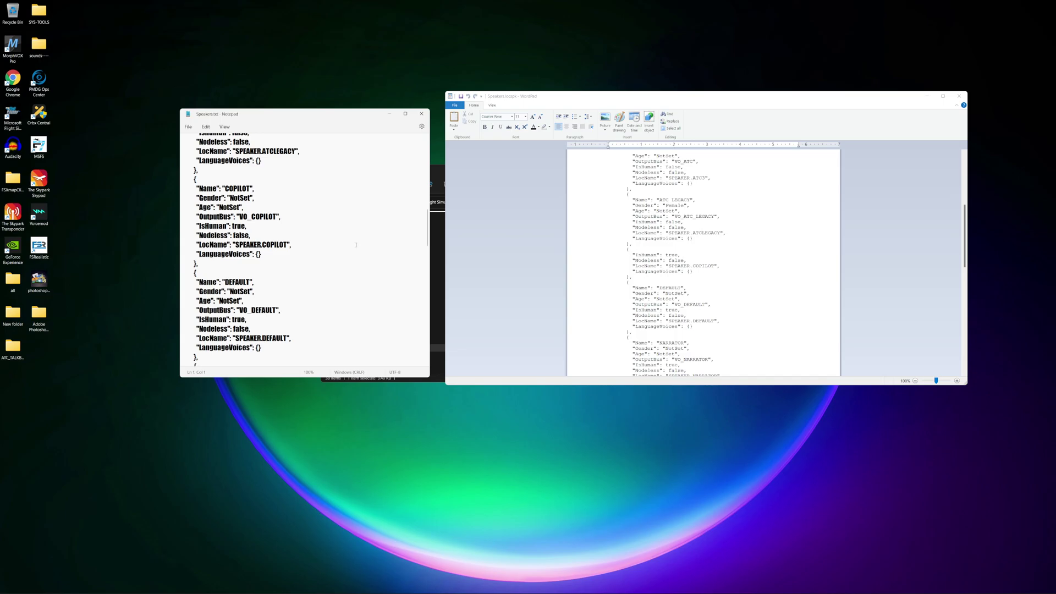
Open atc.txt from ATC_TALKBACK at the lower left, with Speakers.txt moved to its right
double_click(12, 346)
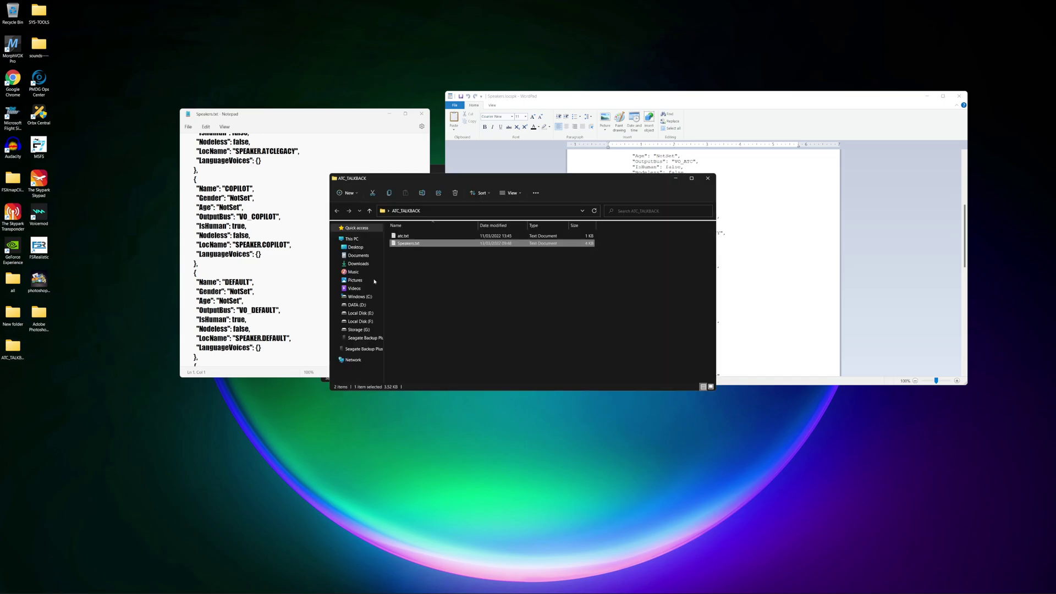
double_click(403, 236)
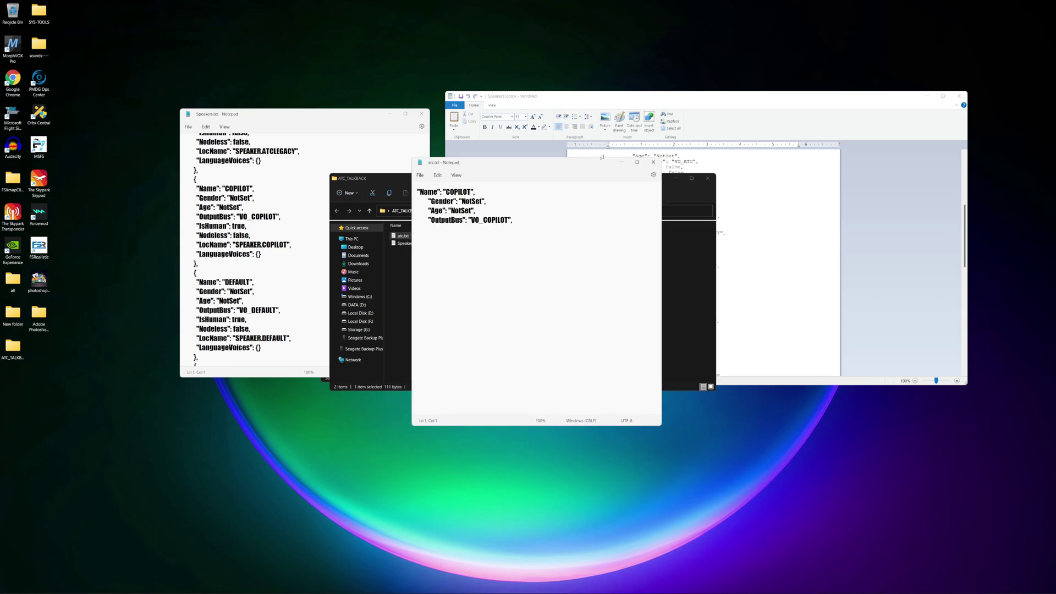
left_click(676, 178)
left_click_drag(488, 168, 119, 240)
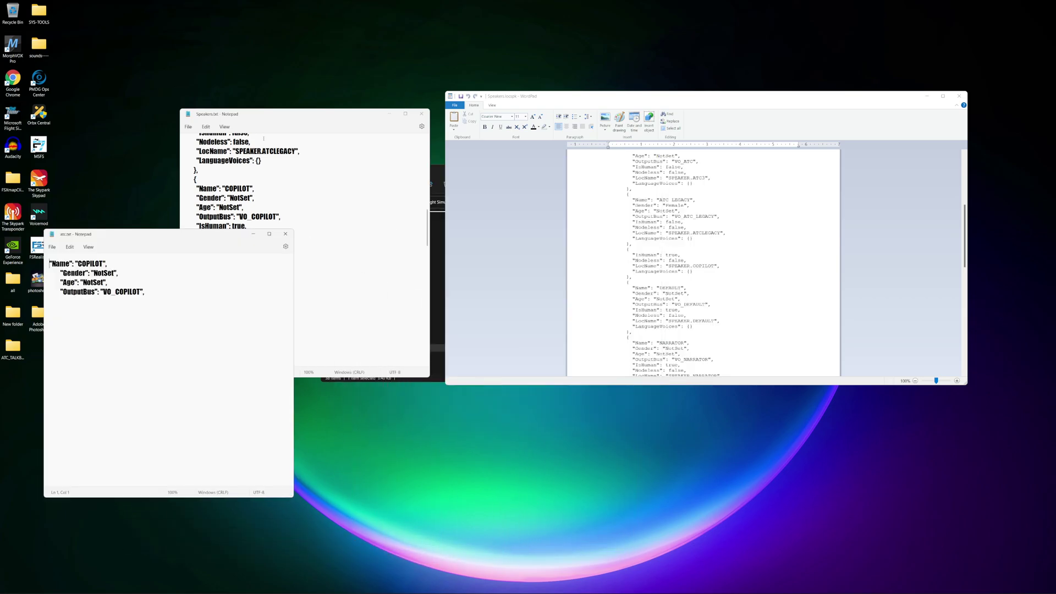
left_click(311, 113)
left_click_drag(332, 116, 406, 132)
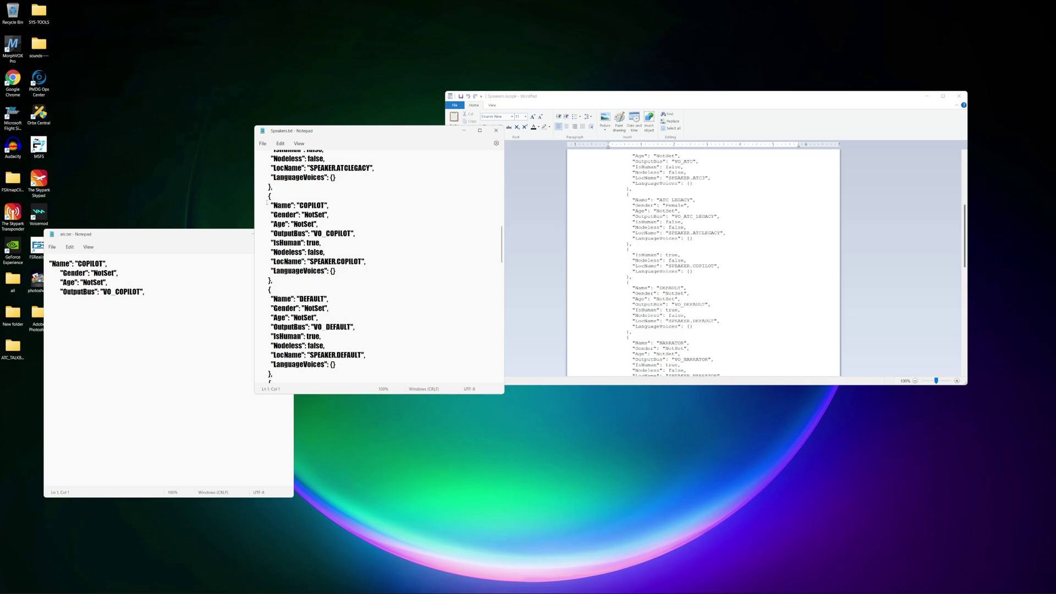
Delete the COPILOT Name through OutputBus lines in Speakers.txt, then close it without saving
left_click_drag(266, 202, 355, 233)
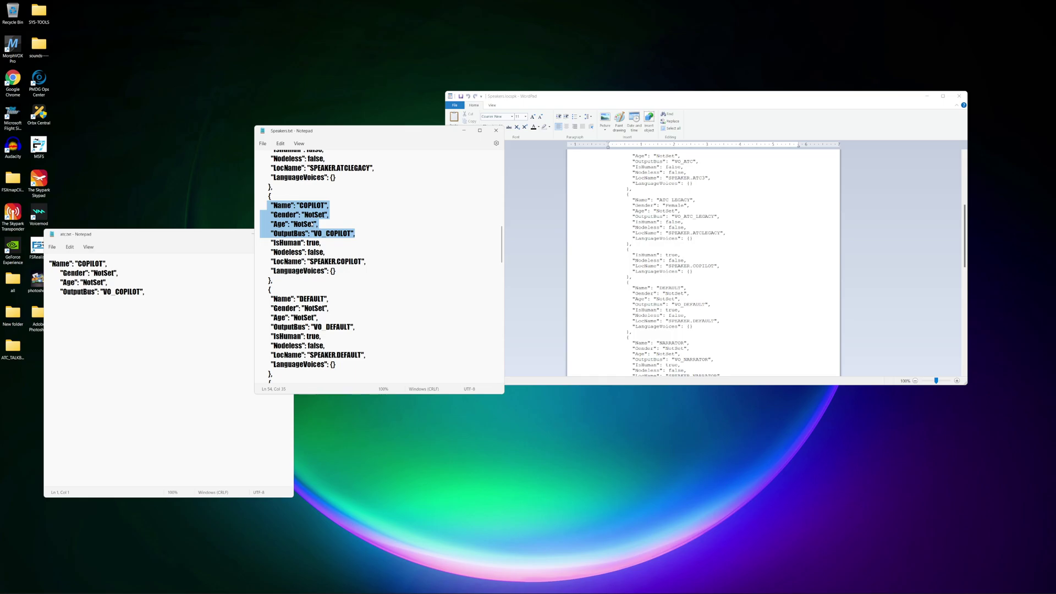
key("Delete")
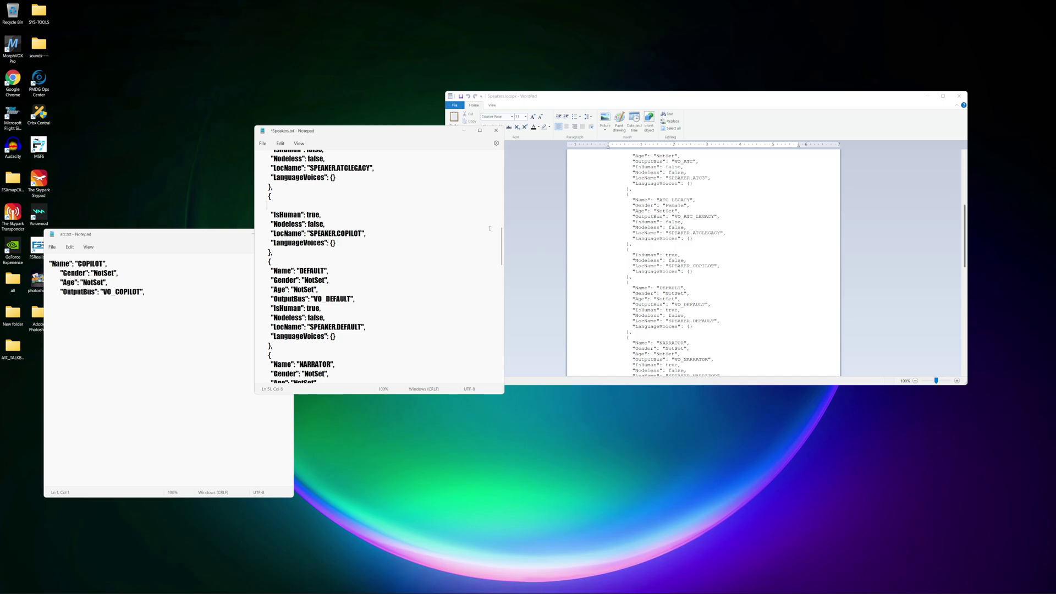
left_click(496, 130)
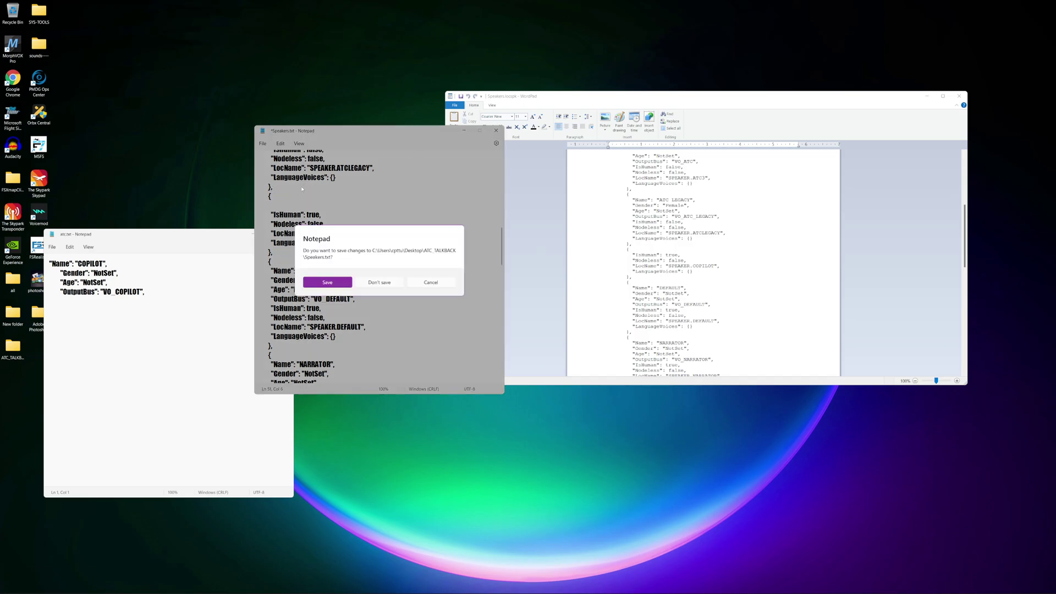
left_click(381, 282)
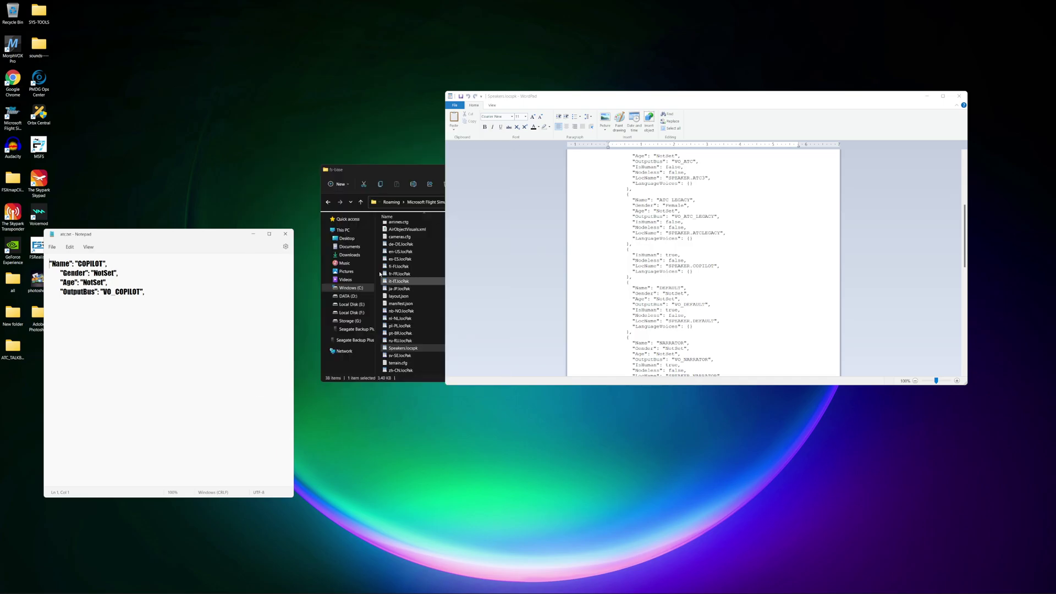
Close atc.txt, move the fs-base Explorer window left, and bring Flight Simulator back to front
left_click(286, 234)
left_click_drag(382, 177, 235, 148)
left_click_drag(356, 146, 262, 138)
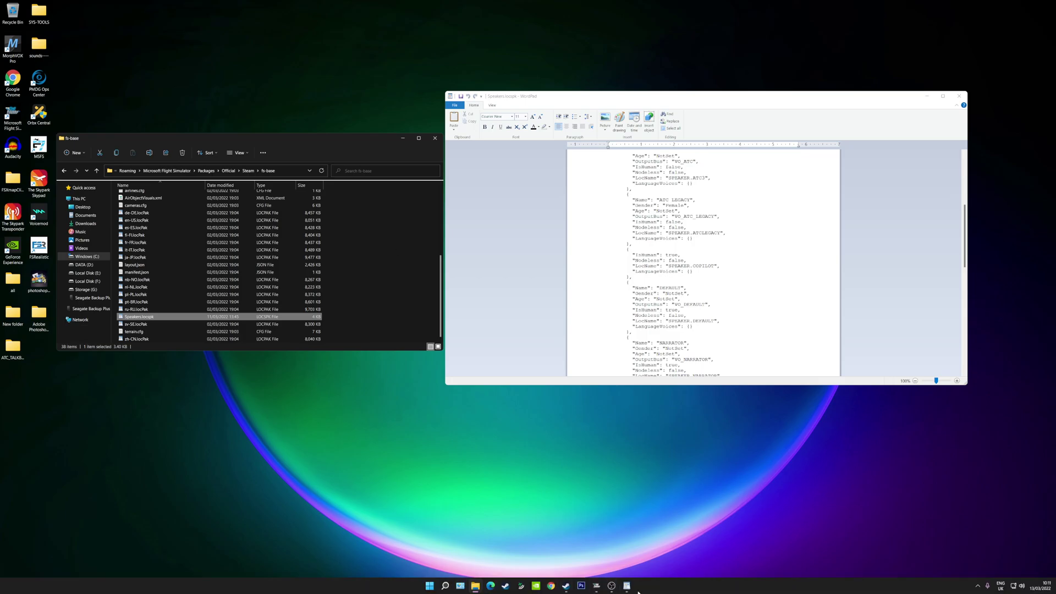
left_click(596, 585)
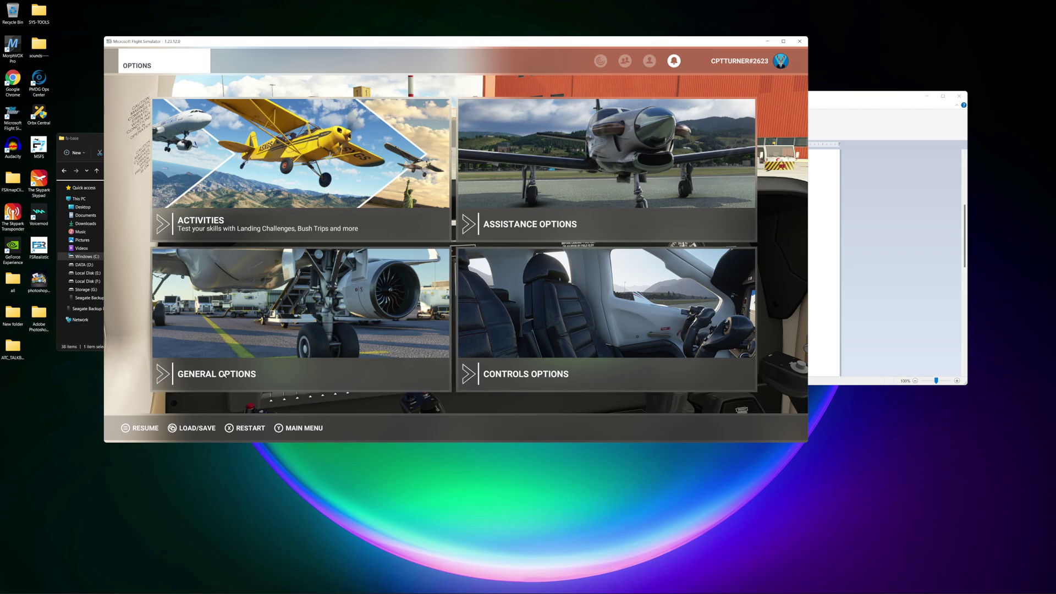
Return to fullscreen, resume the flight, and open the ATC window moved aside from the instruments
key("alt+Return")
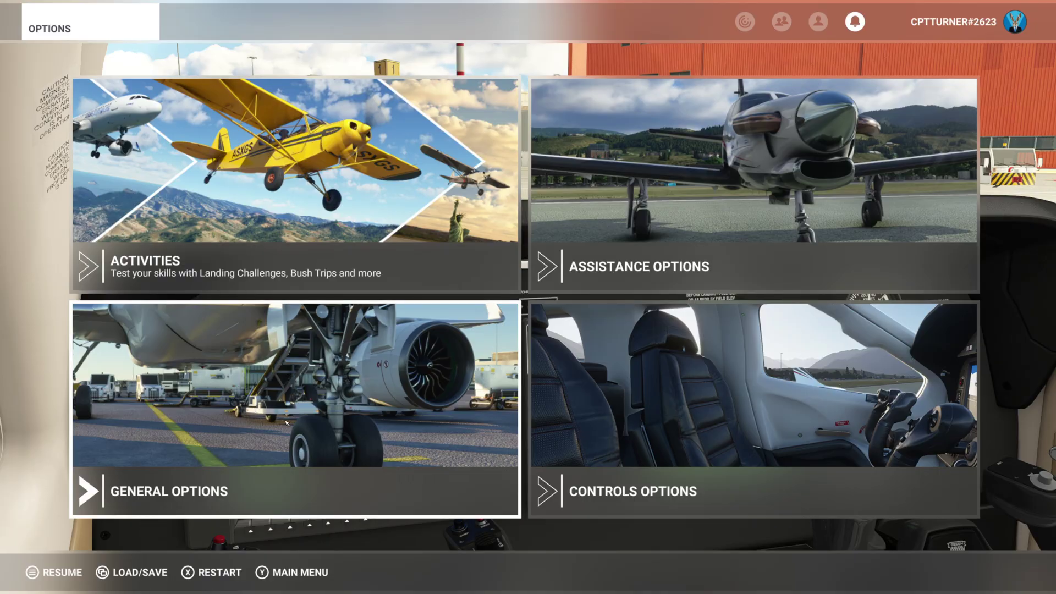
left_click(55, 572)
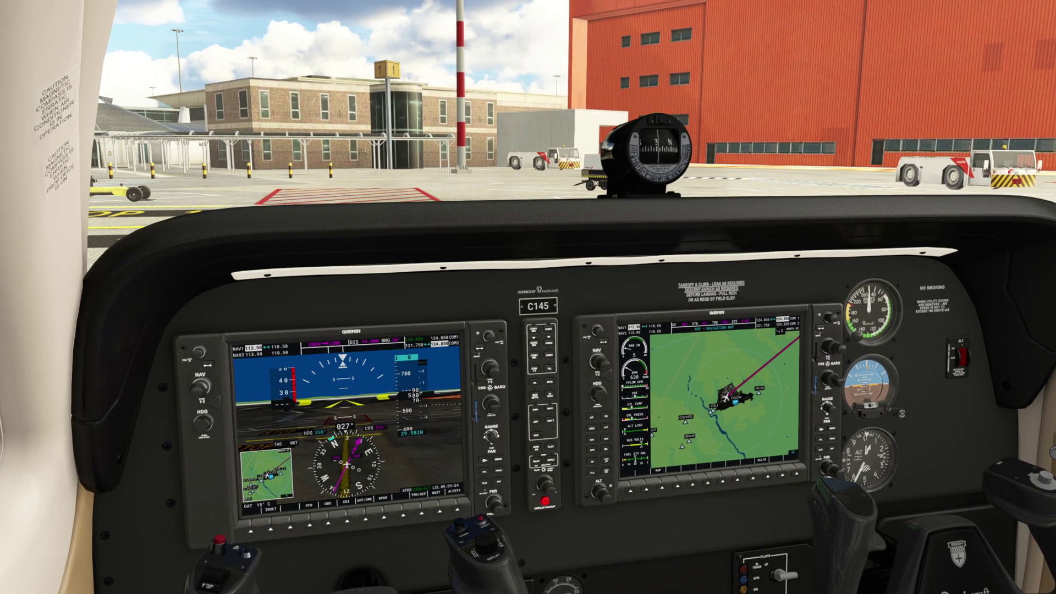
key("Scroll_Lock")
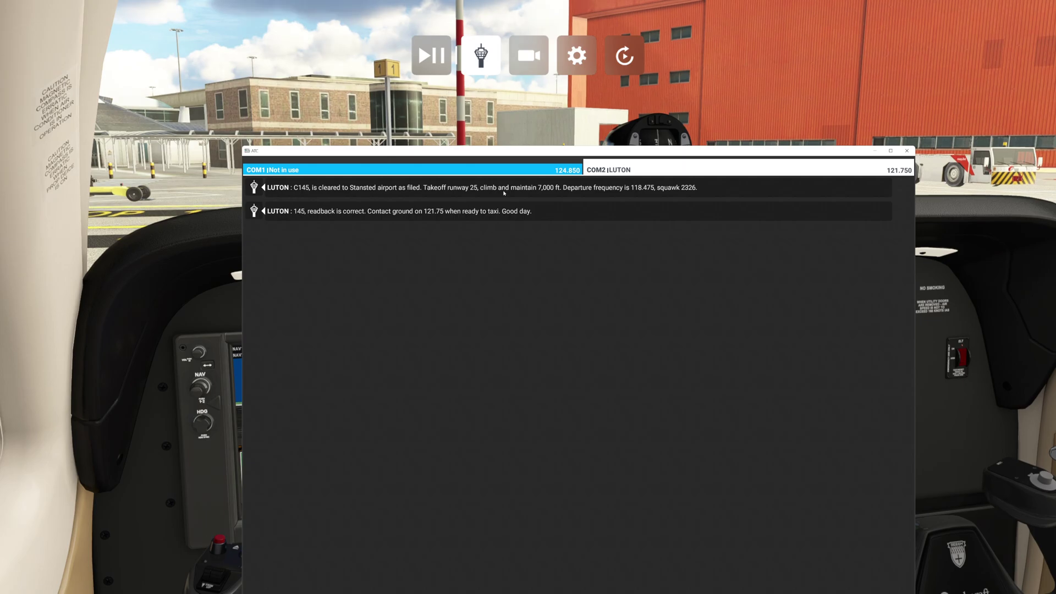
left_click_drag(646, 150, 478, 70)
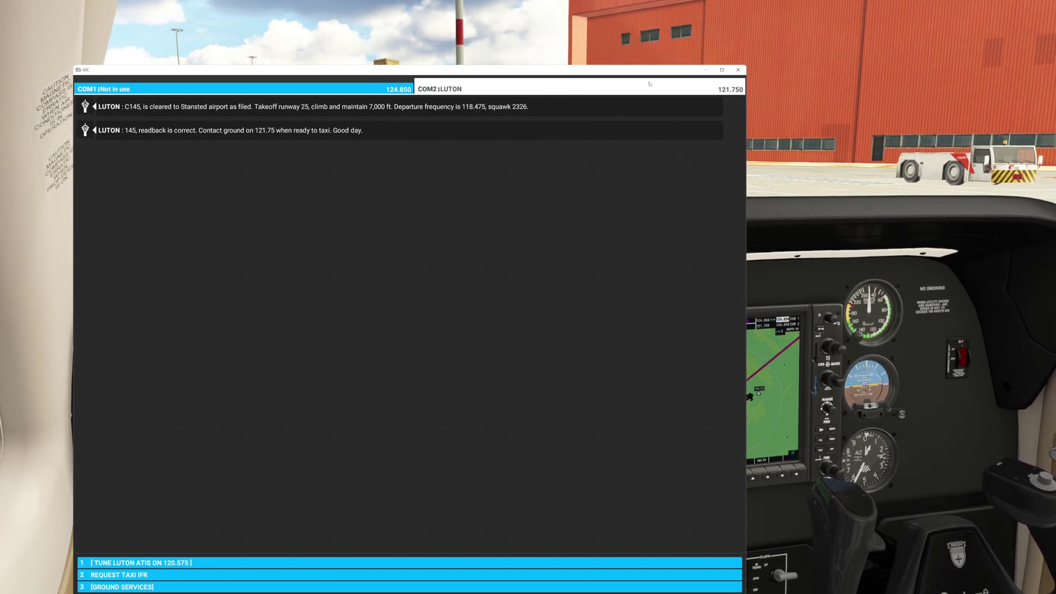
mouse_move(431, 72)
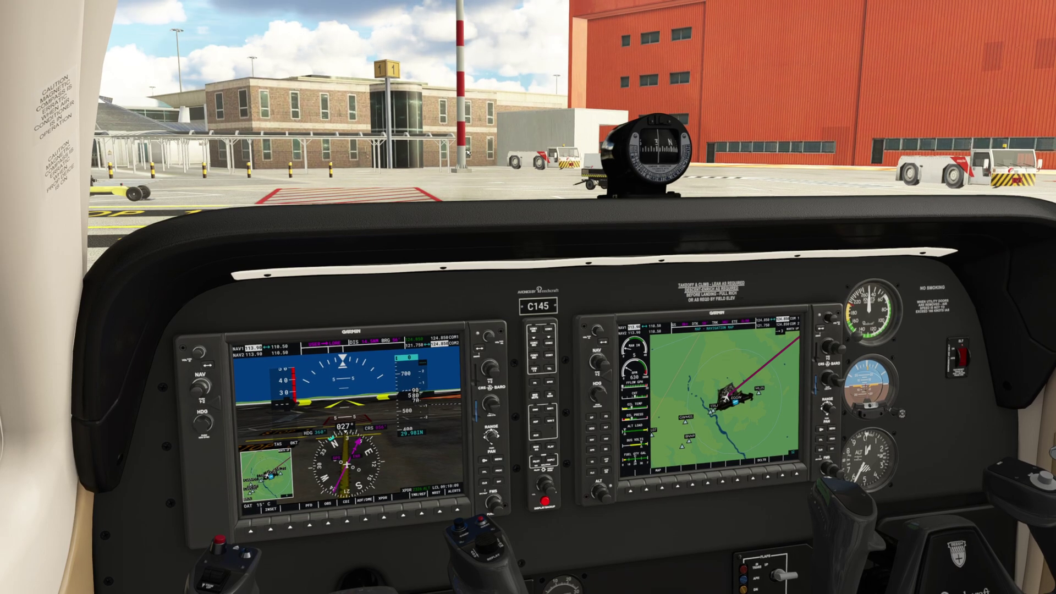
Zoom the cockpit view onto the COM1 and COM2 radios, then minimise the reopened ATC message window
scroll(467, 152, "down", 3)
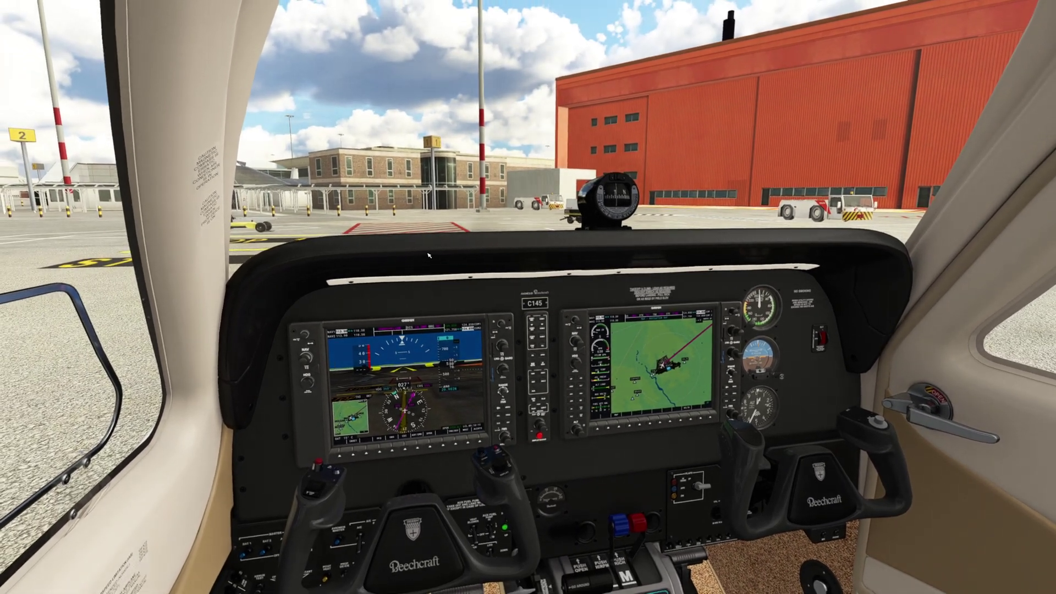
scroll(566, 290, "up", 3)
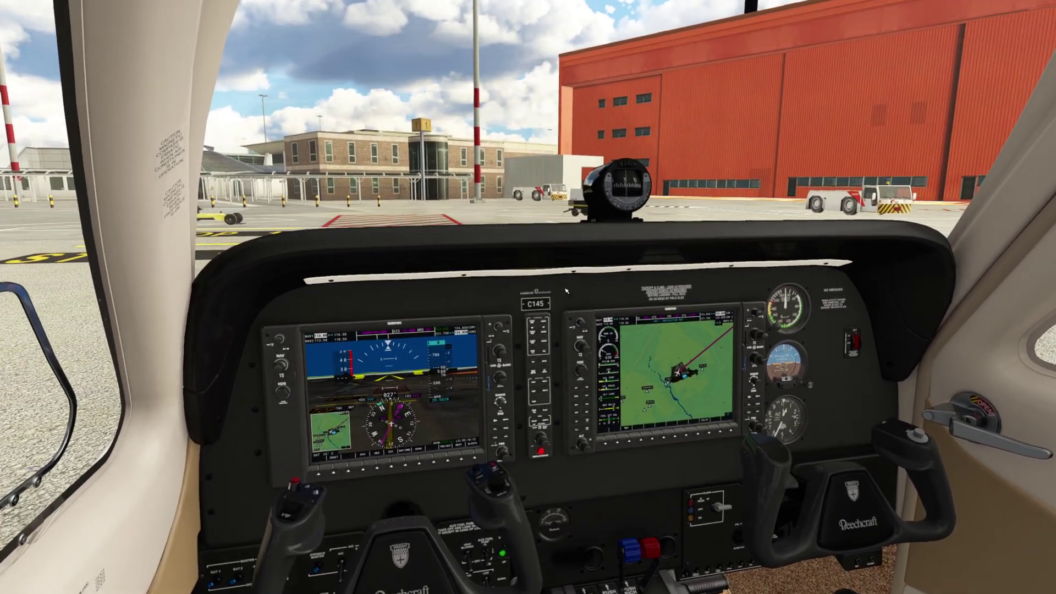
scroll(566, 291, "up", 3)
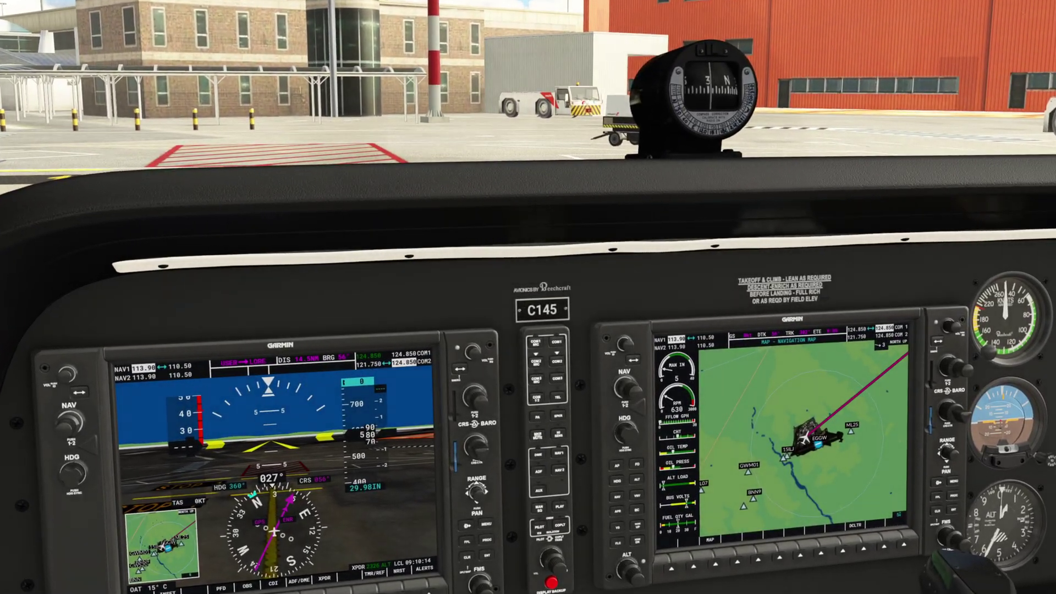
scroll(606, 285, "down", 2)
scroll(606, 285, "up", 3)
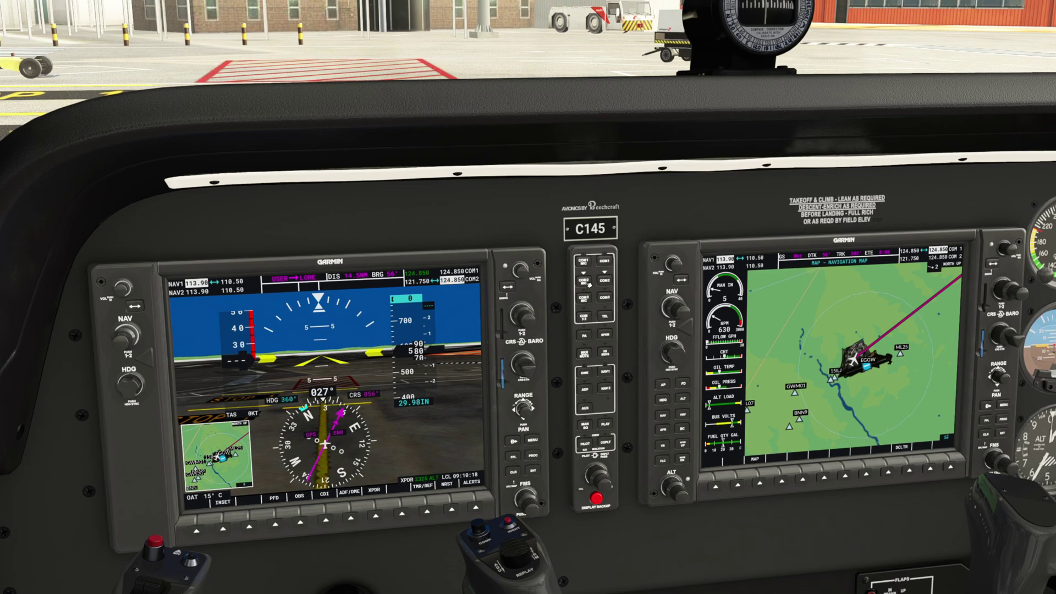
scroll(467, 192, "down", 2)
scroll(614, 258, "up", 2)
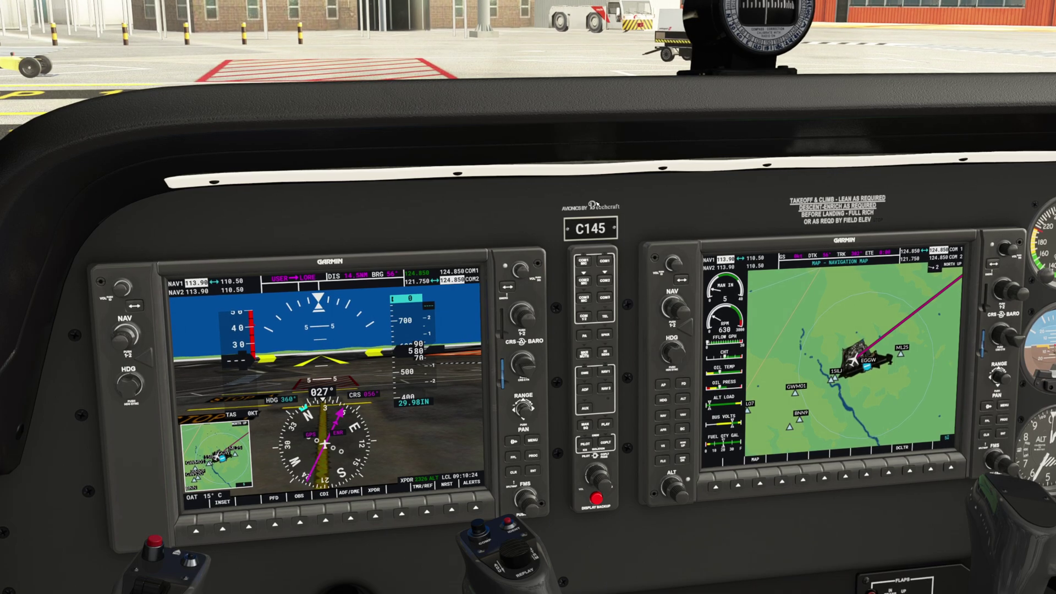
key("alt+Tab")
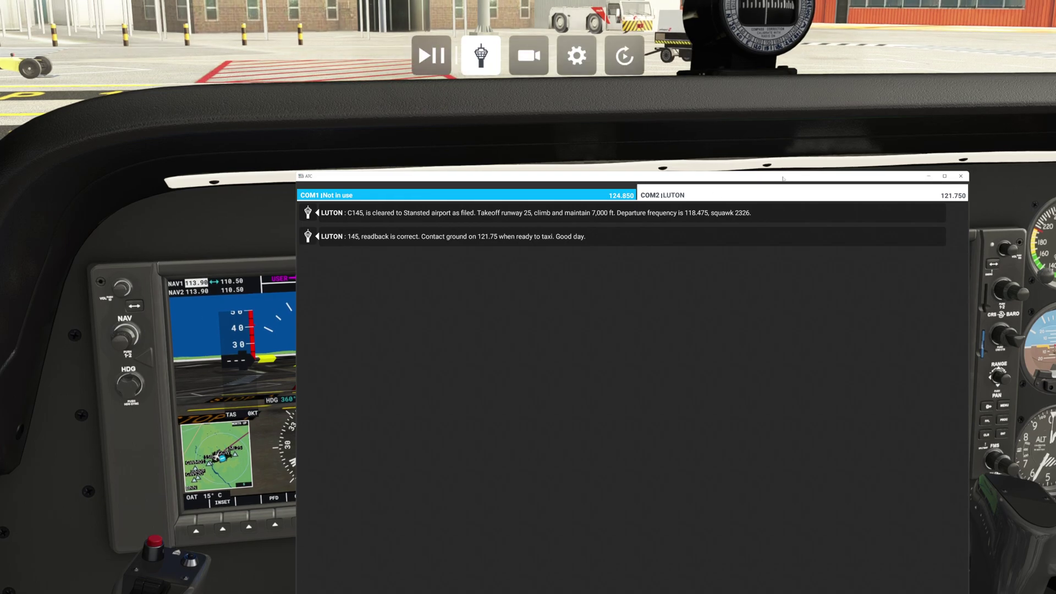
left_click(929, 176)
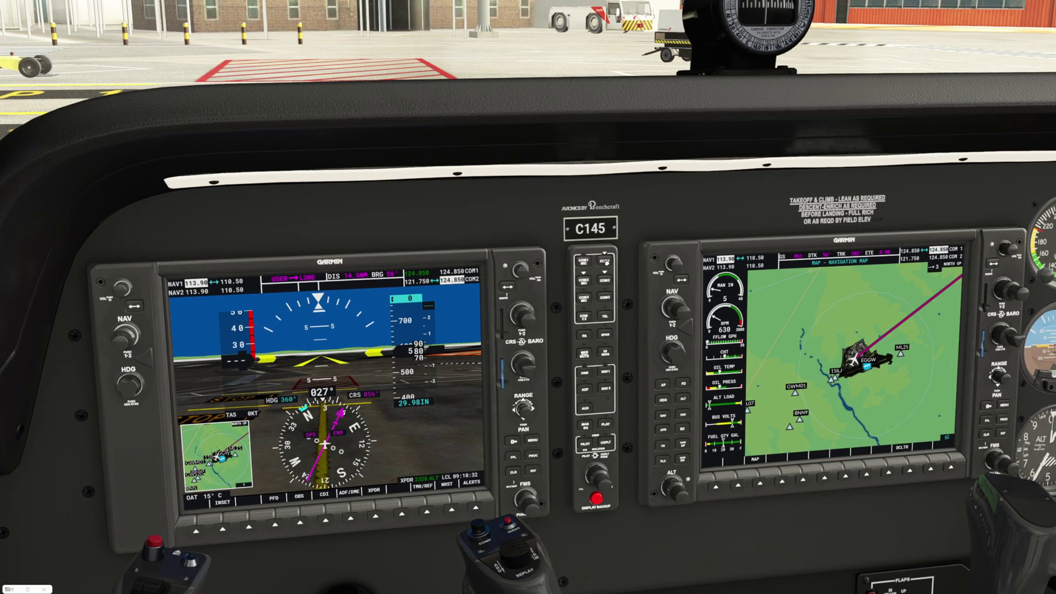
Reset the camera to the default pilot-seat view showing the door and both yokes
key("KP_1")
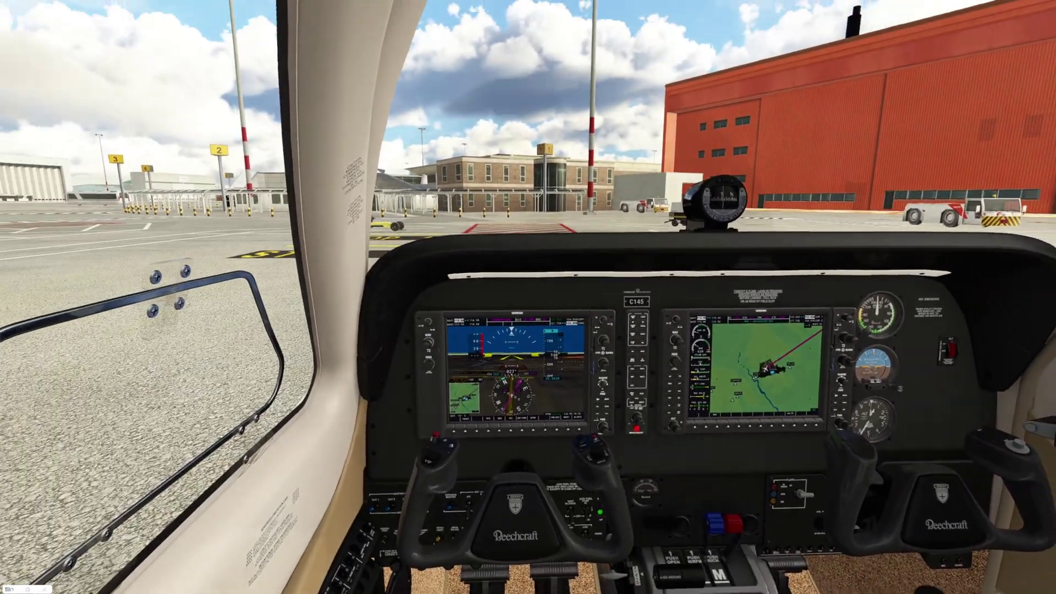